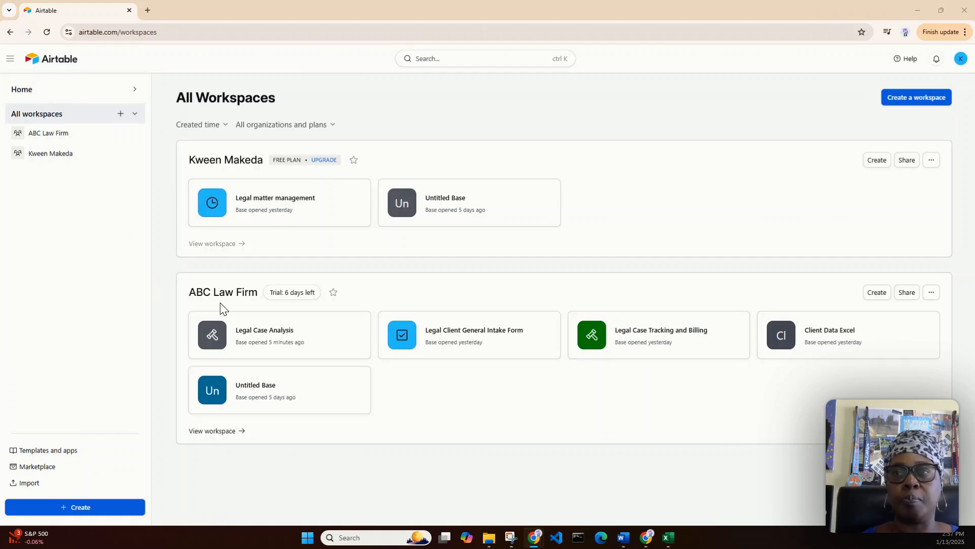
# - Review the ABC Law Firm workspace's sharing options, covering invite links, email invitations and the available permission levels
pyautogui.click(907, 293)
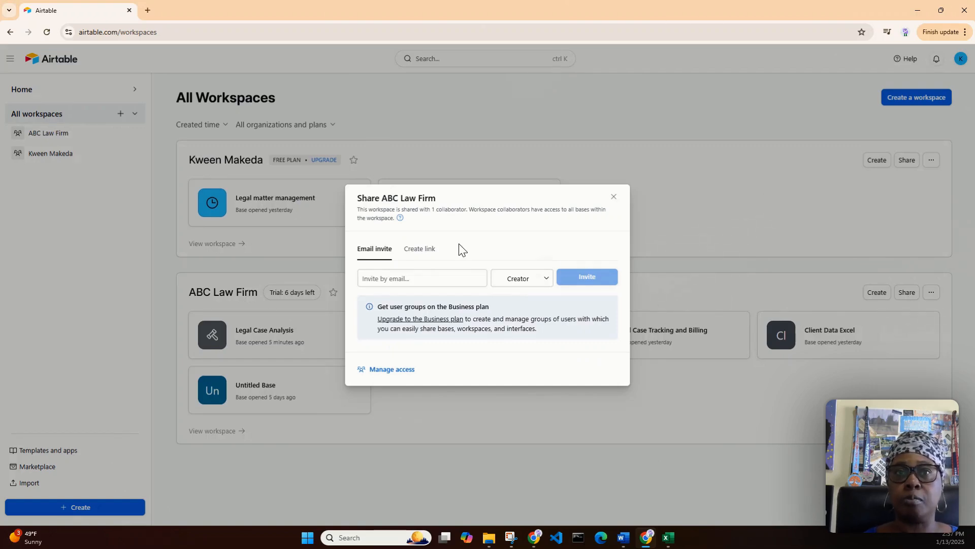
pyautogui.click(423, 250)
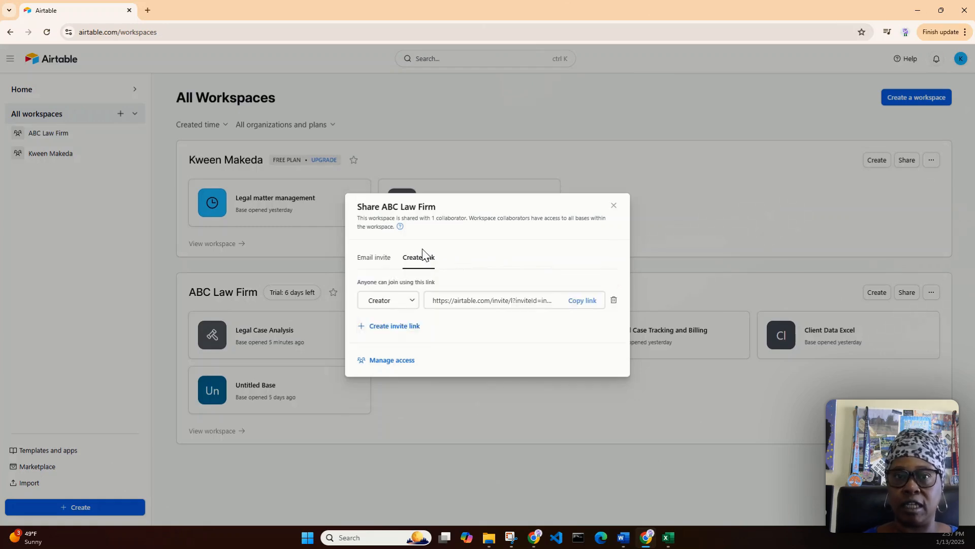
pyautogui.click(378, 265)
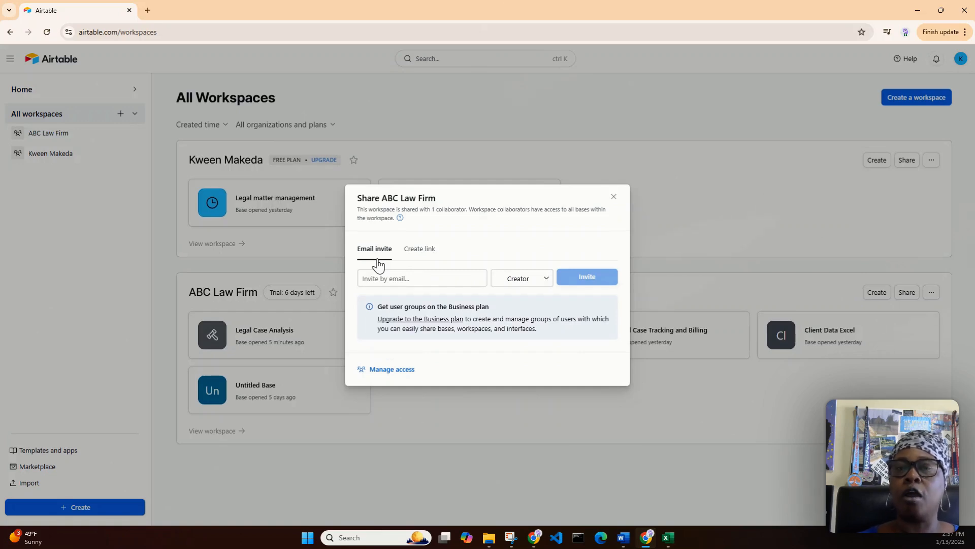
pyautogui.click(547, 281)
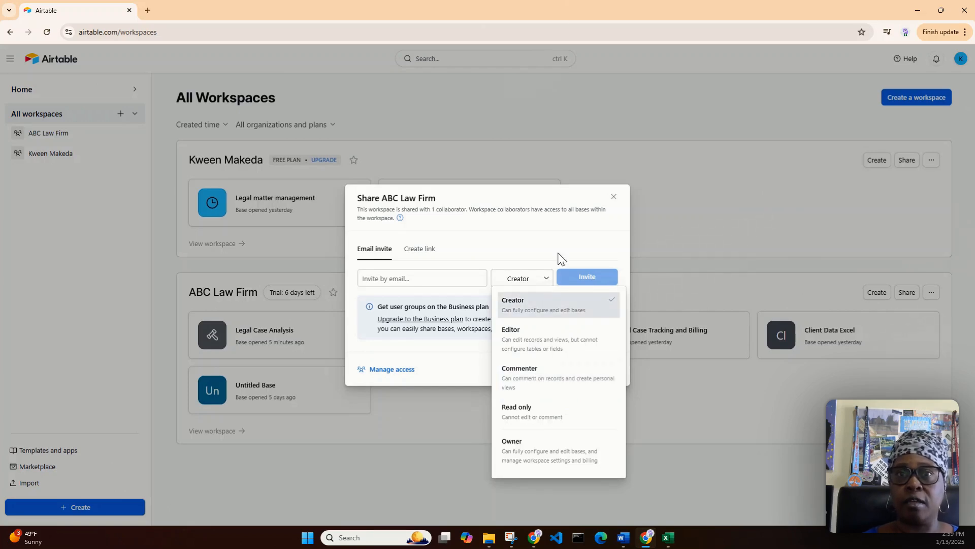
pyautogui.click(613, 198)
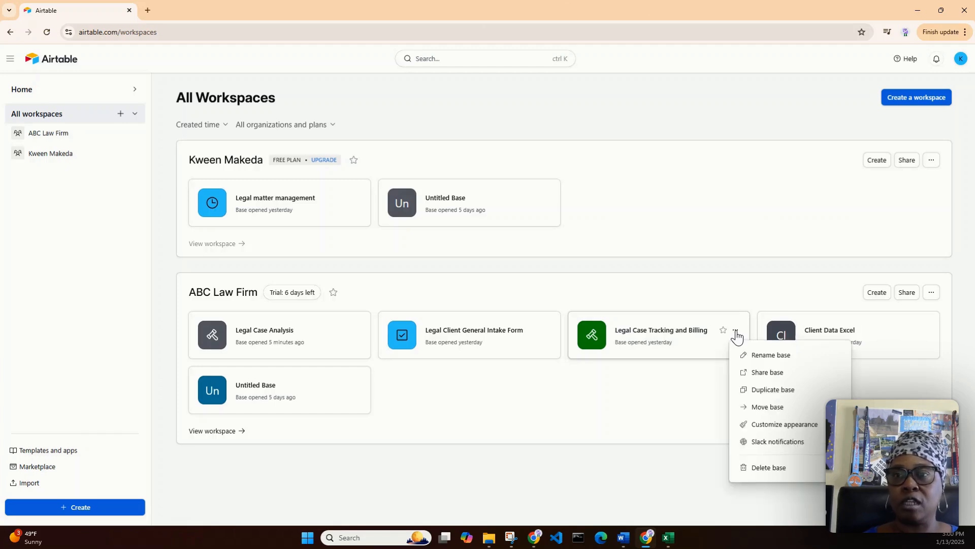
# - Review the email invite, invite link and public sharing options of the Legal Case Tracking and Billing base
pyautogui.click(736, 331)
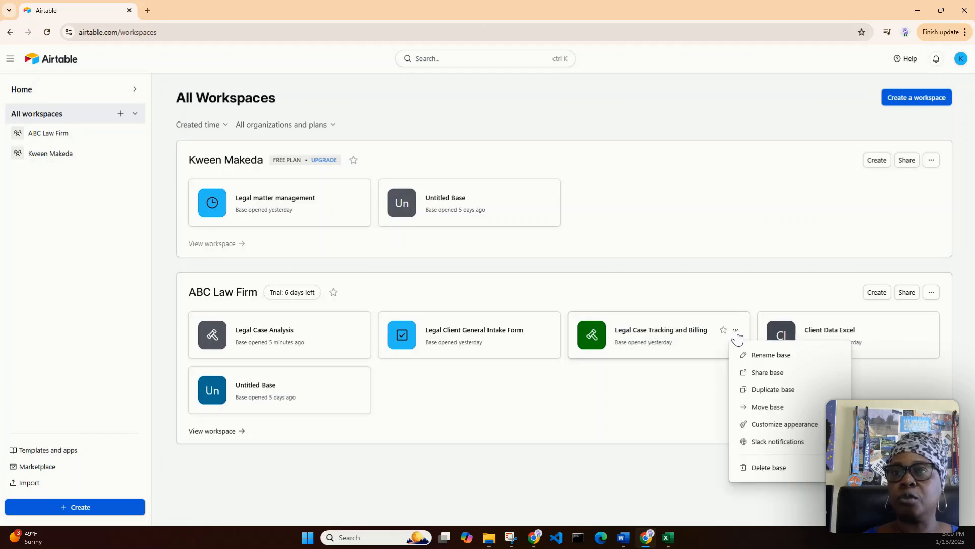
pyautogui.click(783, 376)
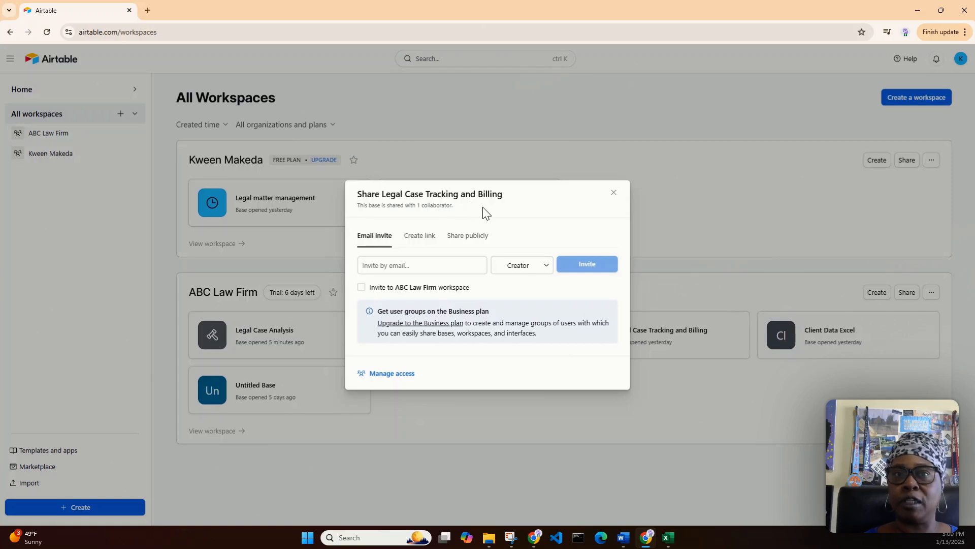
pyautogui.click(424, 237)
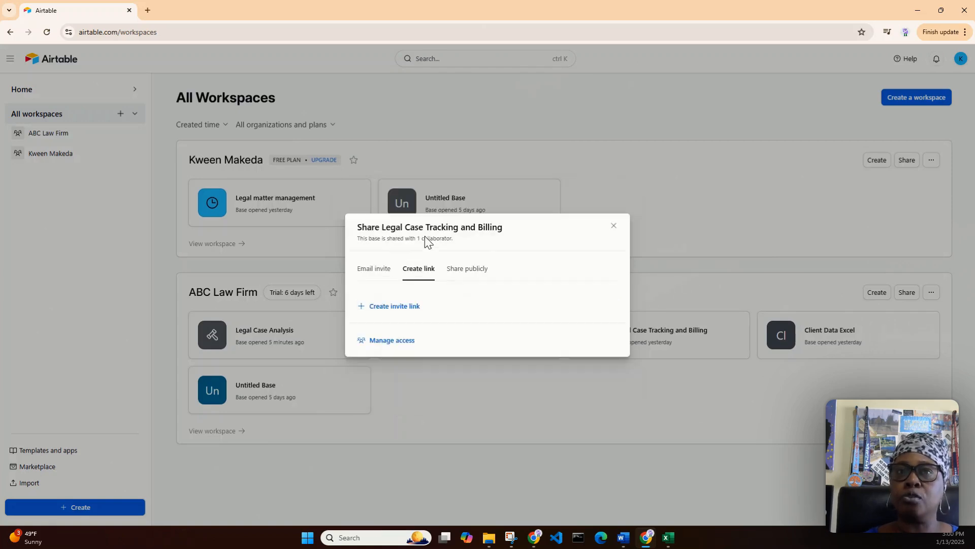
pyautogui.click(384, 268)
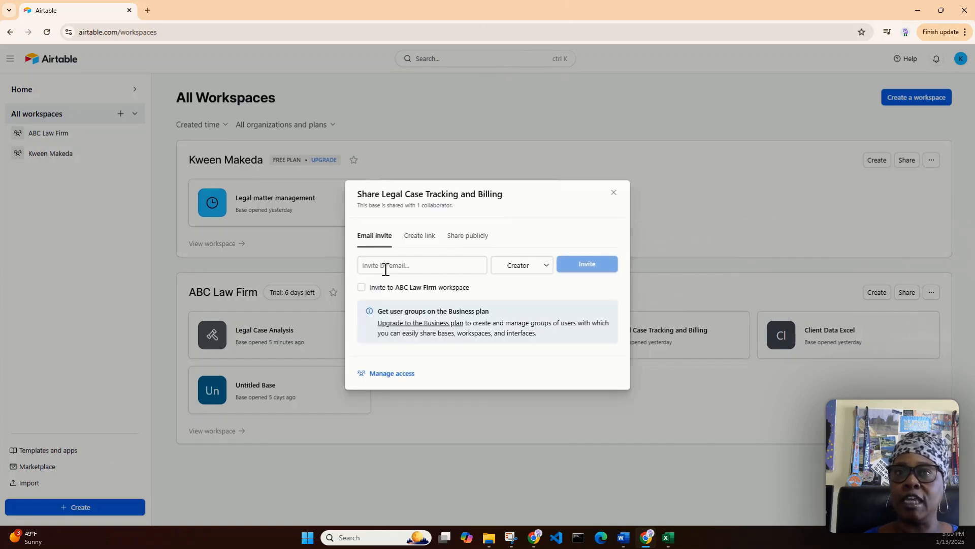
pyautogui.click(477, 238)
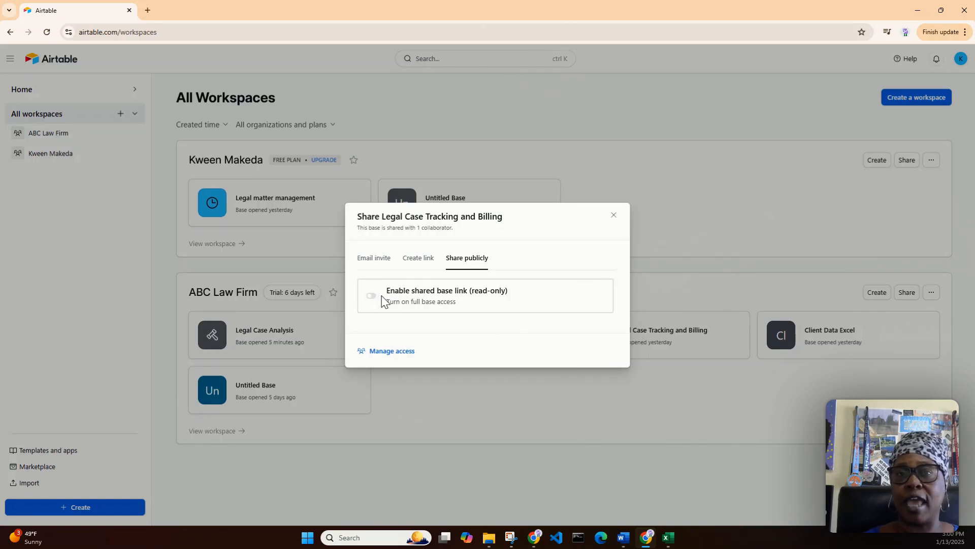
pyautogui.click(614, 215)
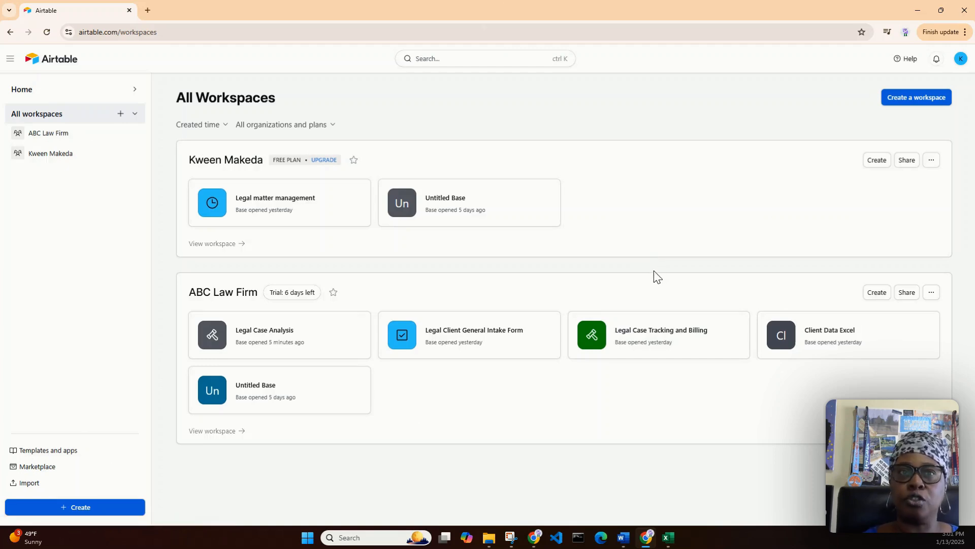
# - Open the Legal Case Analysis base and examine its email invite settings, including the ABC Law Firm workspace option and permission levels
pyautogui.click(271, 337)
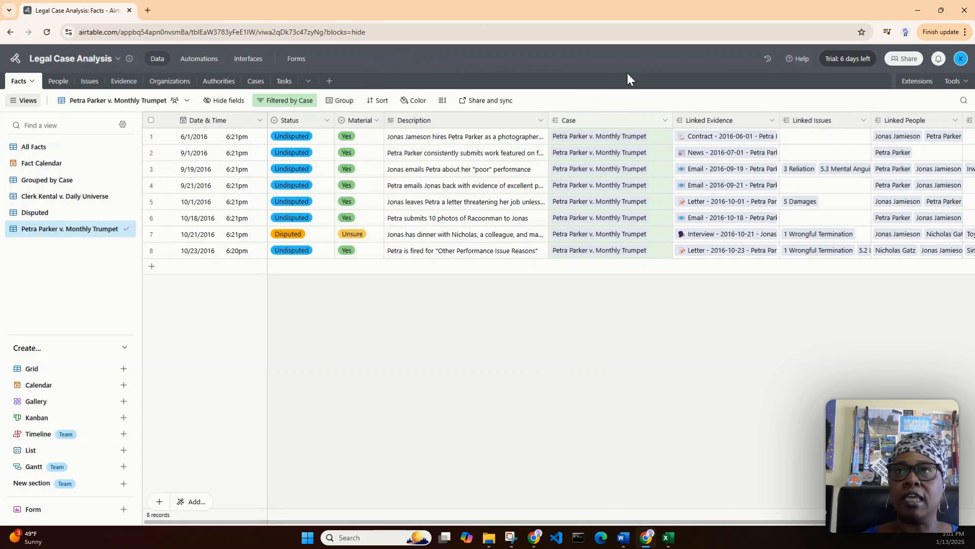
pyautogui.click(909, 59)
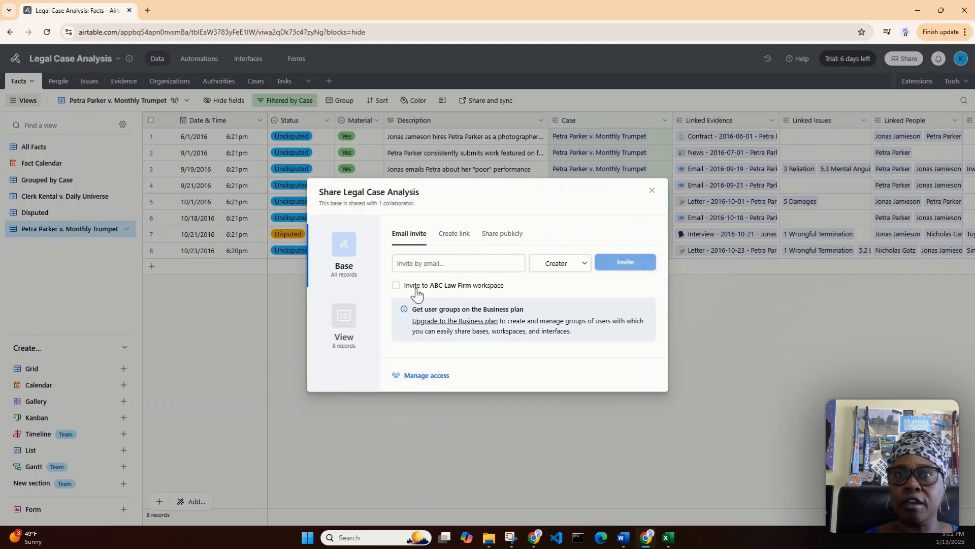
pyautogui.click(396, 286)
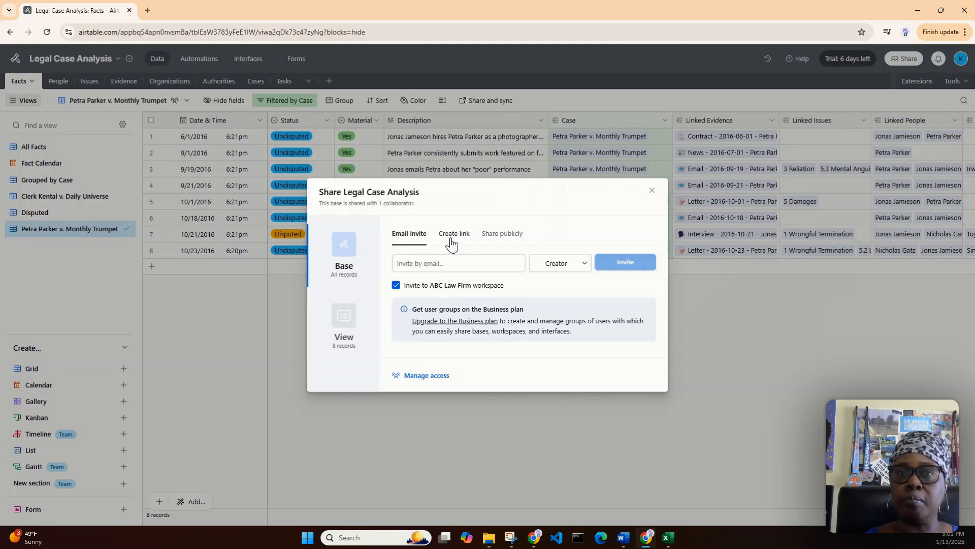
pyautogui.click(585, 265)
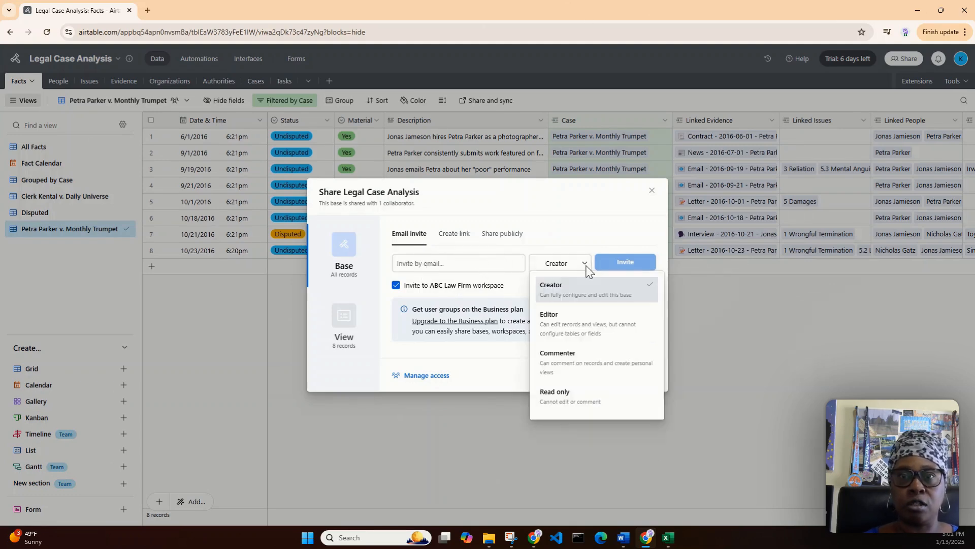
pyautogui.click(507, 286)
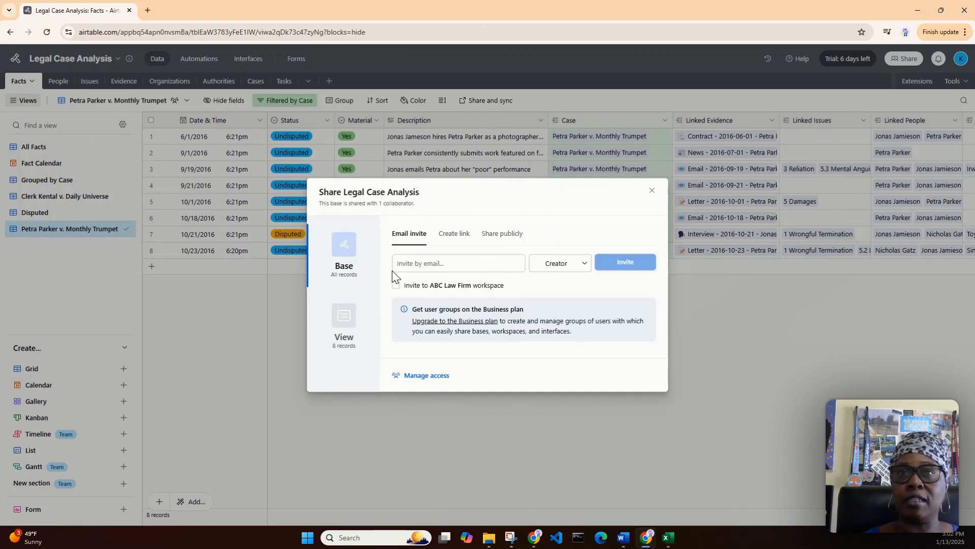
pyautogui.click(653, 192)
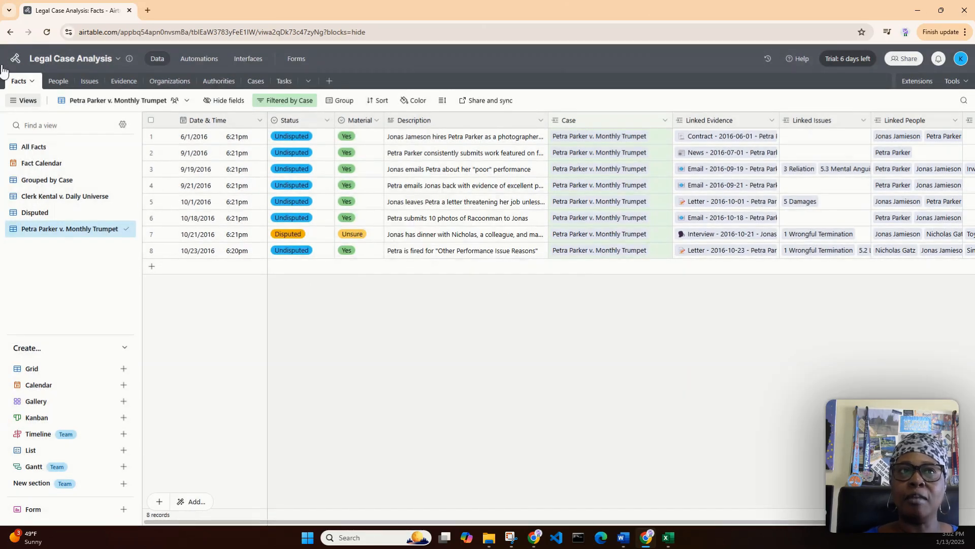
# - Look through the People, Issues, Evidence, Organizations, Authorities, Cases and Tasks tables, ending back on the Facts table
pyautogui.click(57, 84)
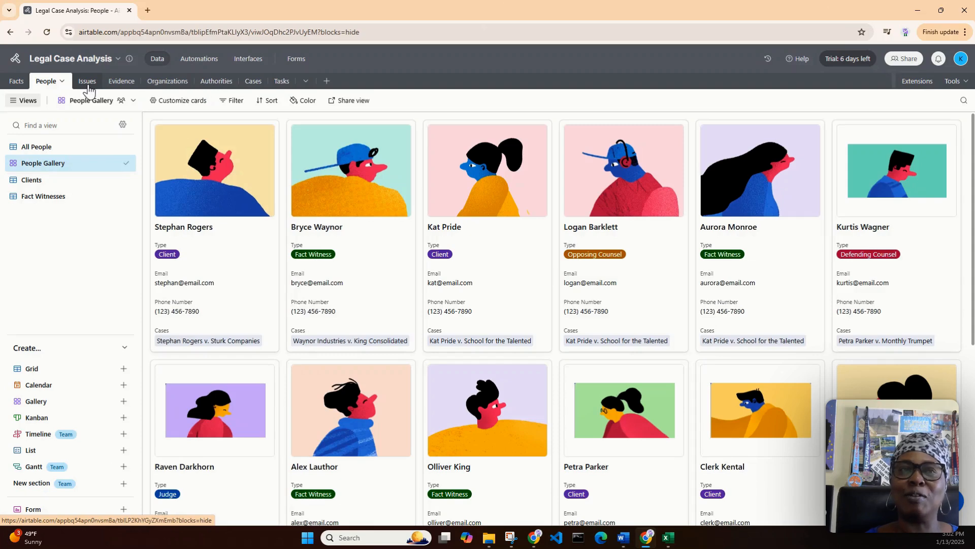
pyautogui.click(88, 89)
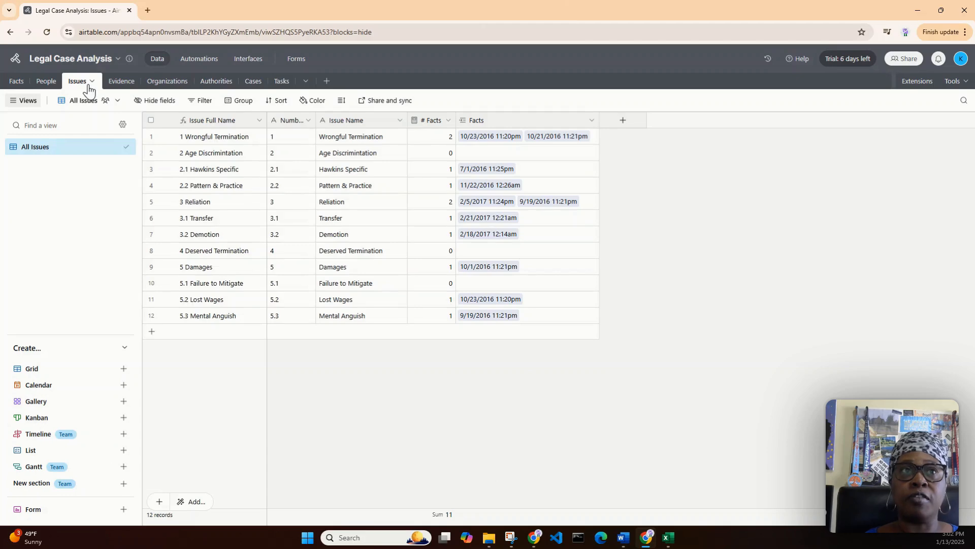
pyautogui.click(121, 82)
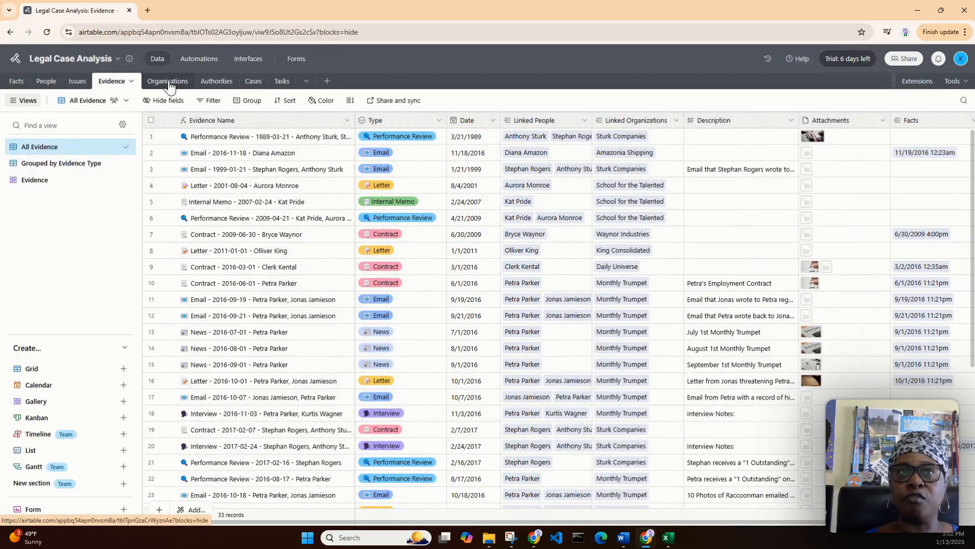
pyautogui.click(169, 83)
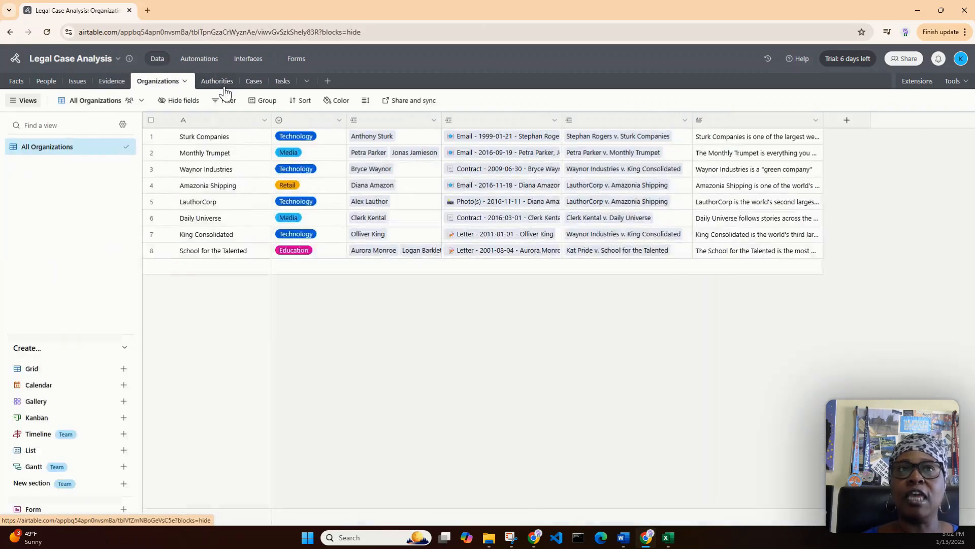
pyautogui.click(223, 87)
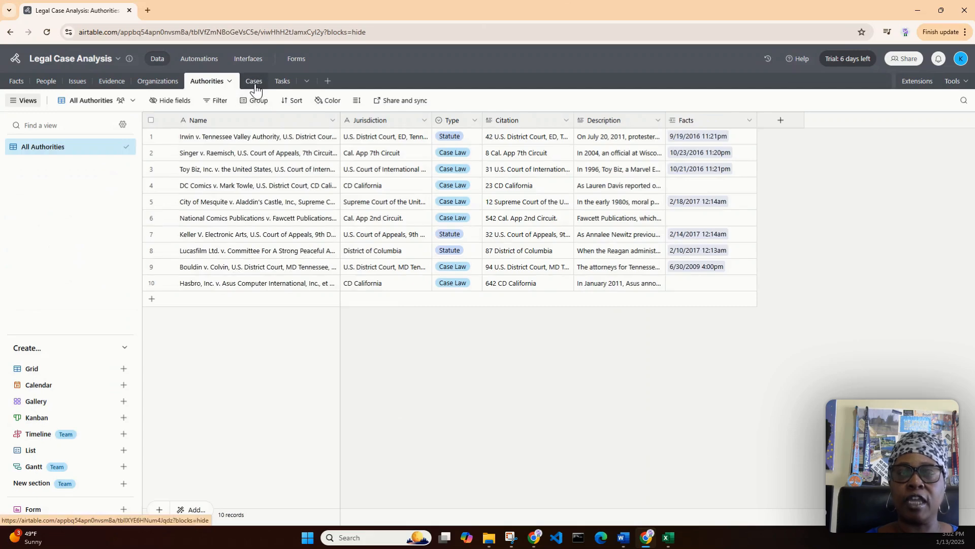
pyautogui.click(254, 85)
pyautogui.click(281, 83)
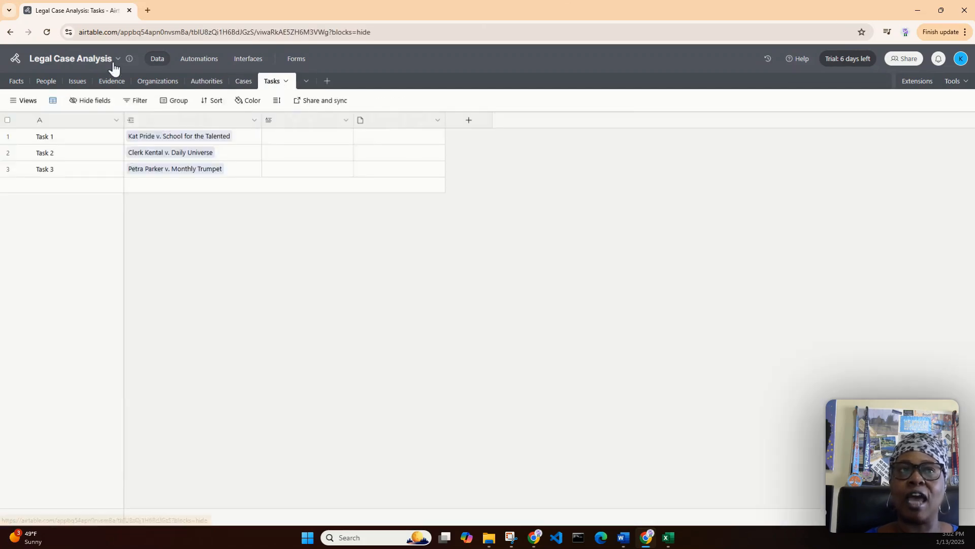
pyautogui.click(23, 85)
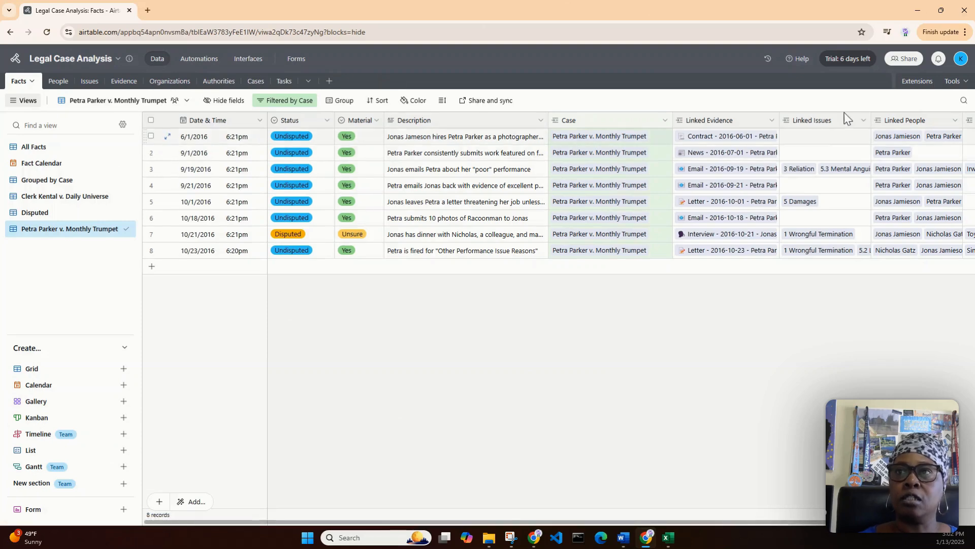
# - Review the Legal Case Analysis base's sharing settings from both share entry points, including the invitation permission levels
pyautogui.click(907, 61)
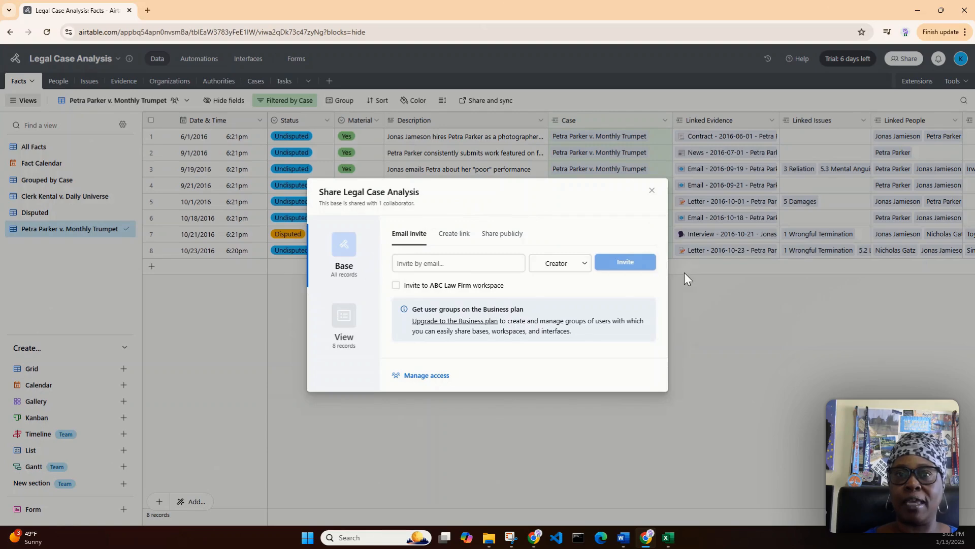
pyautogui.click(652, 190)
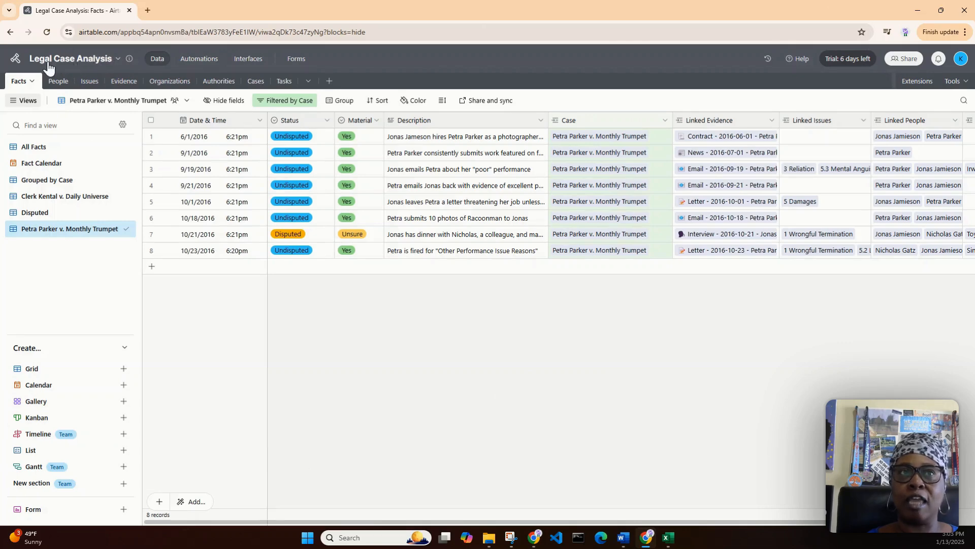
pyautogui.click(118, 59)
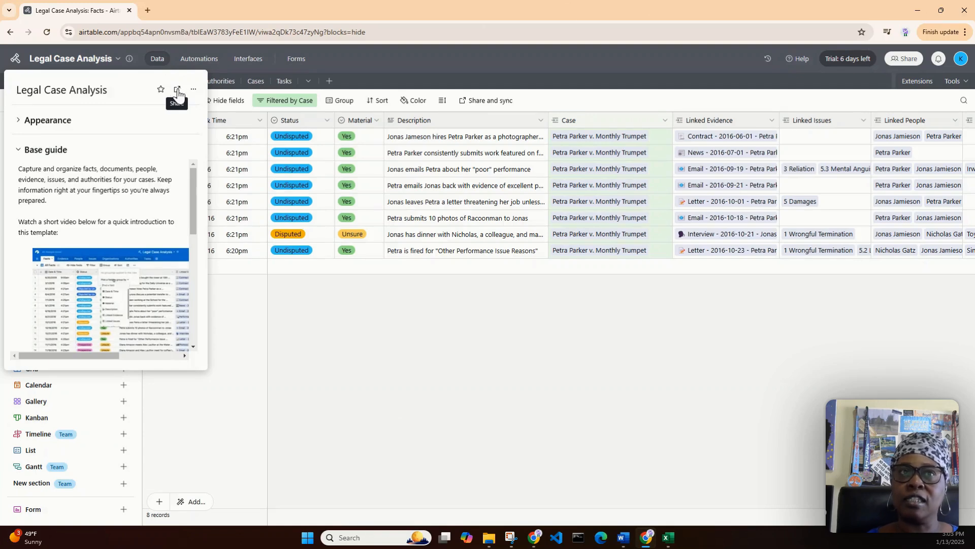
pyautogui.click(177, 92)
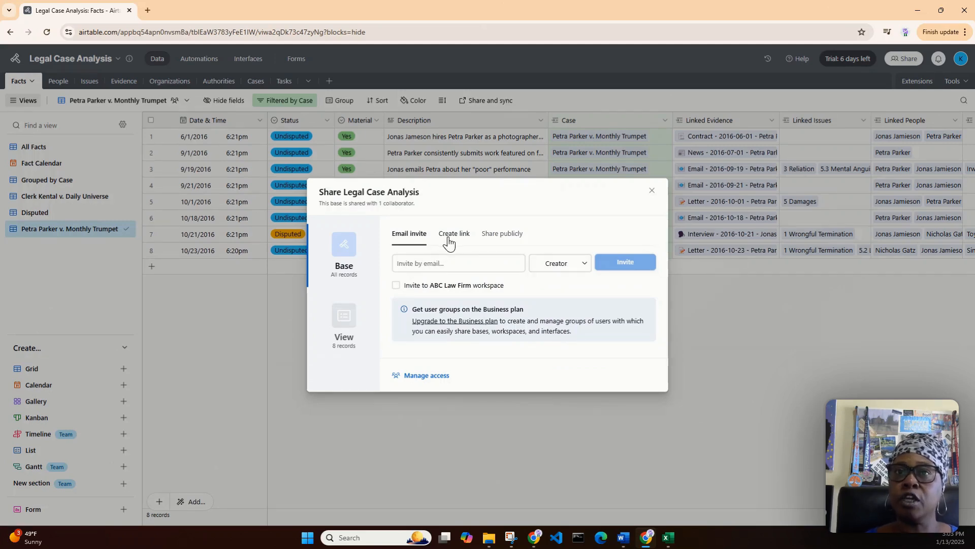
pyautogui.click(589, 266)
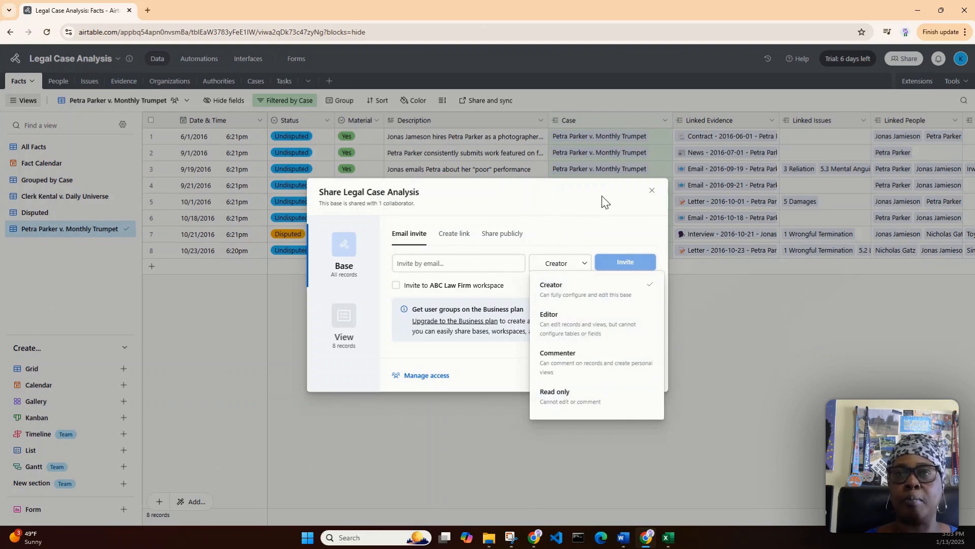
pyautogui.click(652, 191)
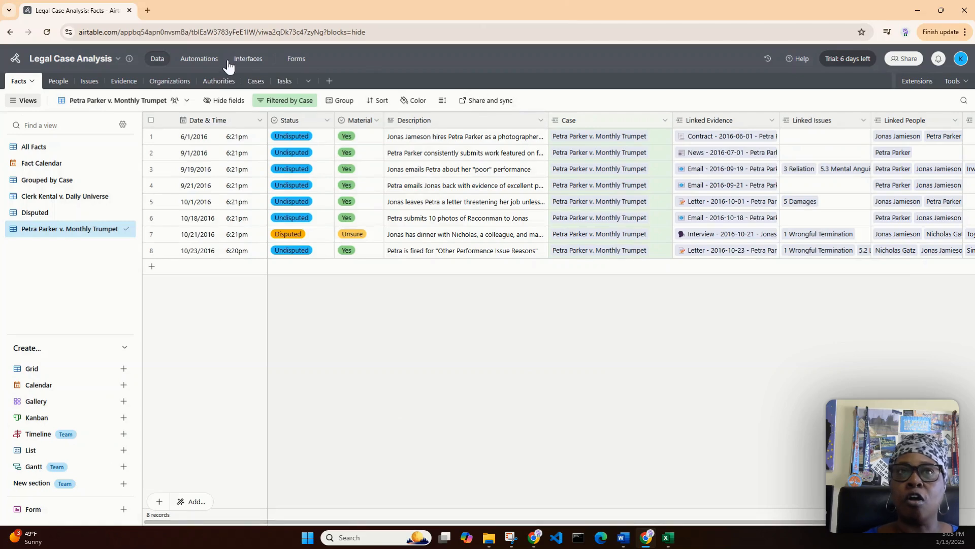
# - Create a share link to the current case-filtered view of the Facts table
pyautogui.click(488, 101)
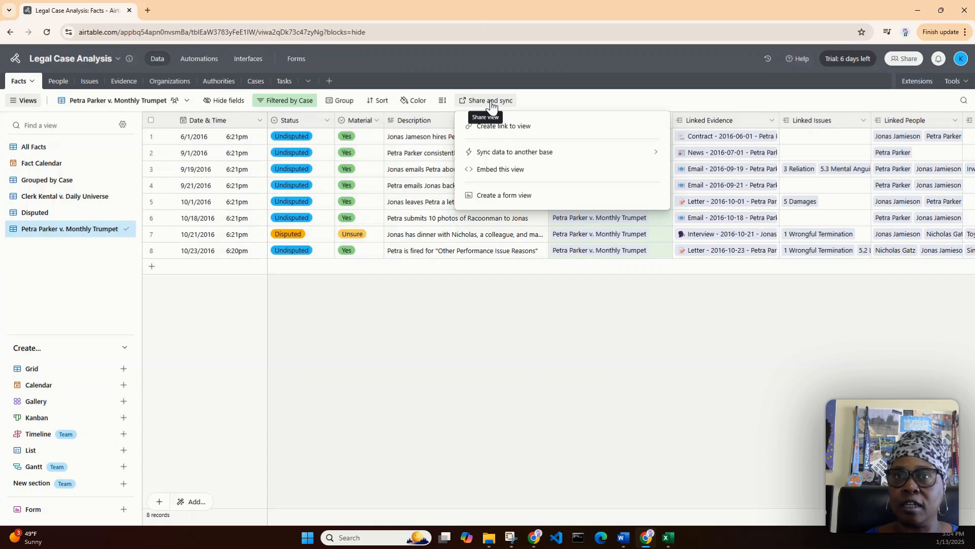
pyautogui.click(528, 131)
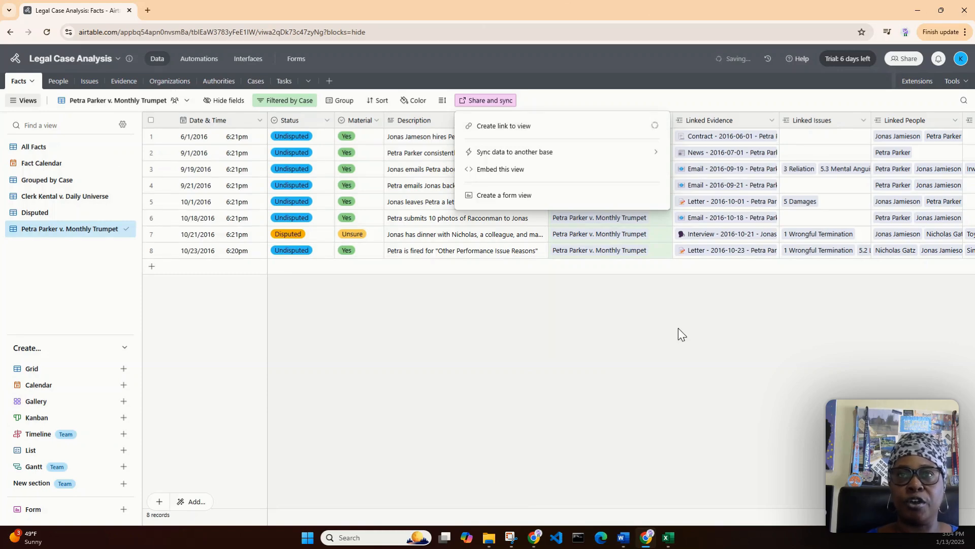
pyautogui.click(490, 101)
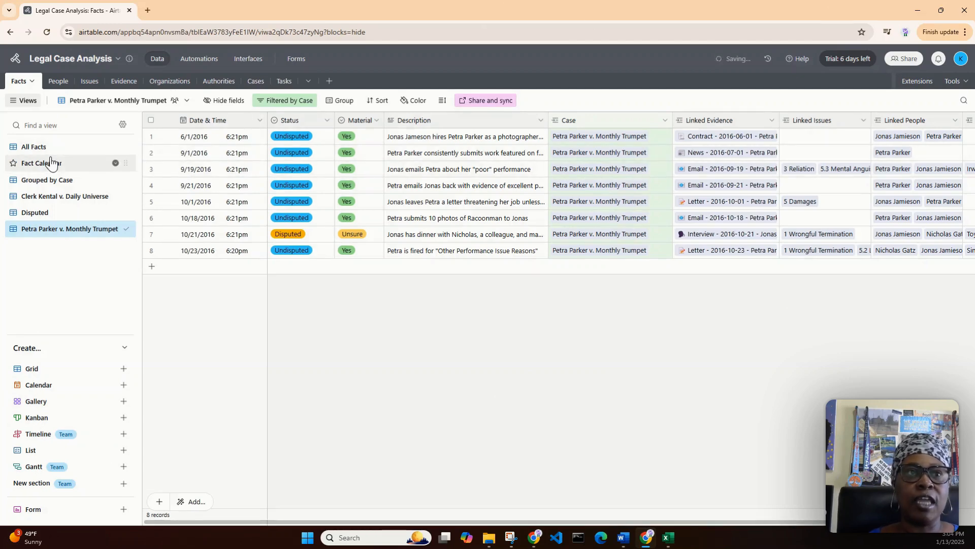
# - Review the Facts table's management options, including the sources available for importing data
pyautogui.click(32, 83)
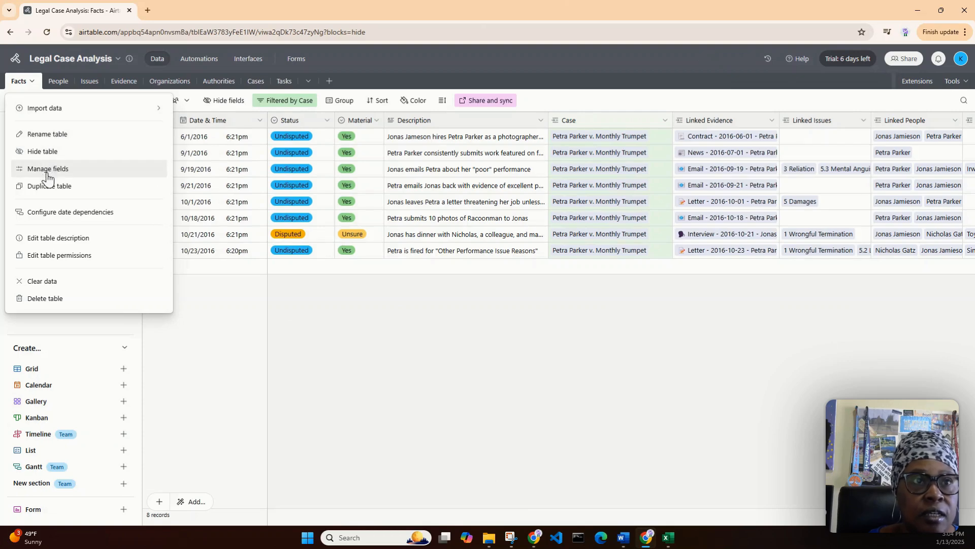
pyautogui.moveTo(63, 112)
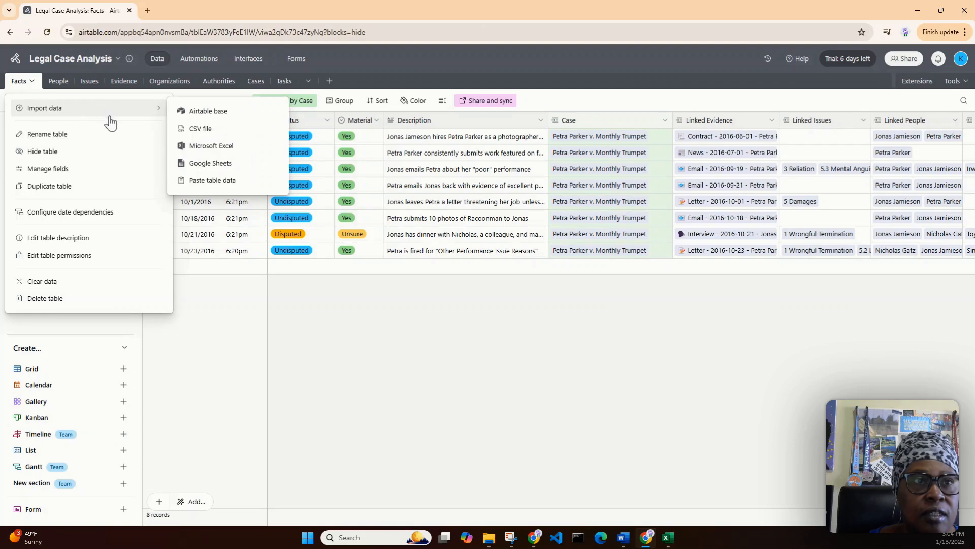
pyautogui.click(362, 400)
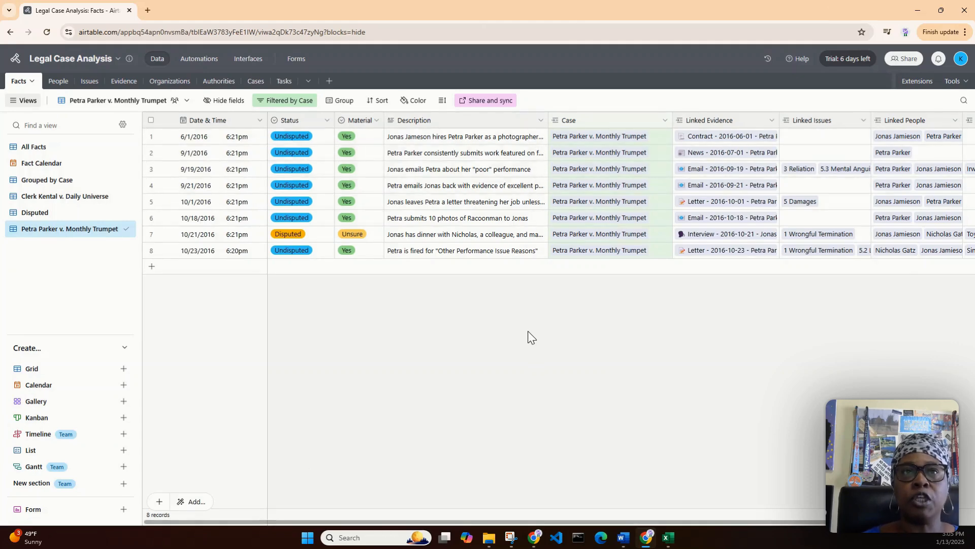
# - Compare the Facts and People tables, and open the All Facts view to look across its fields
pyautogui.click(59, 83)
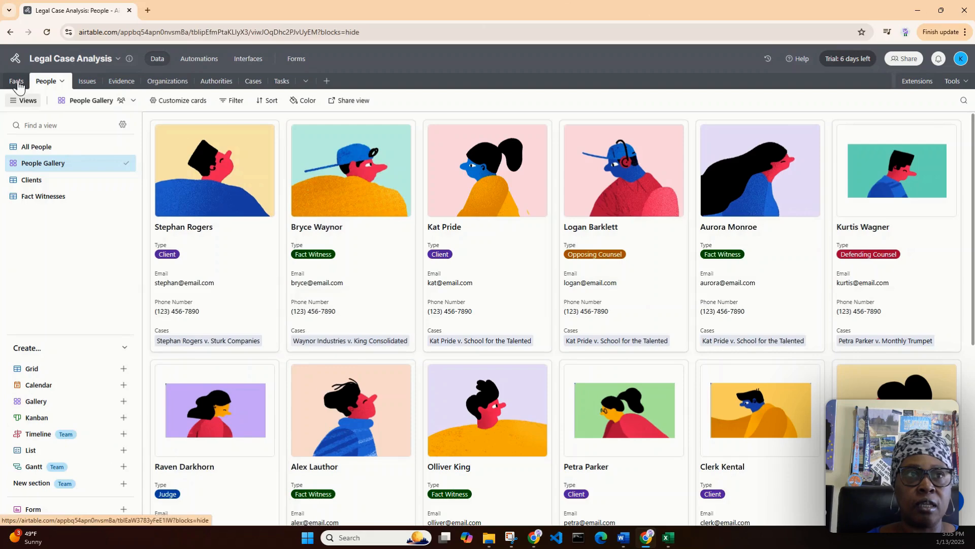
pyautogui.click(17, 82)
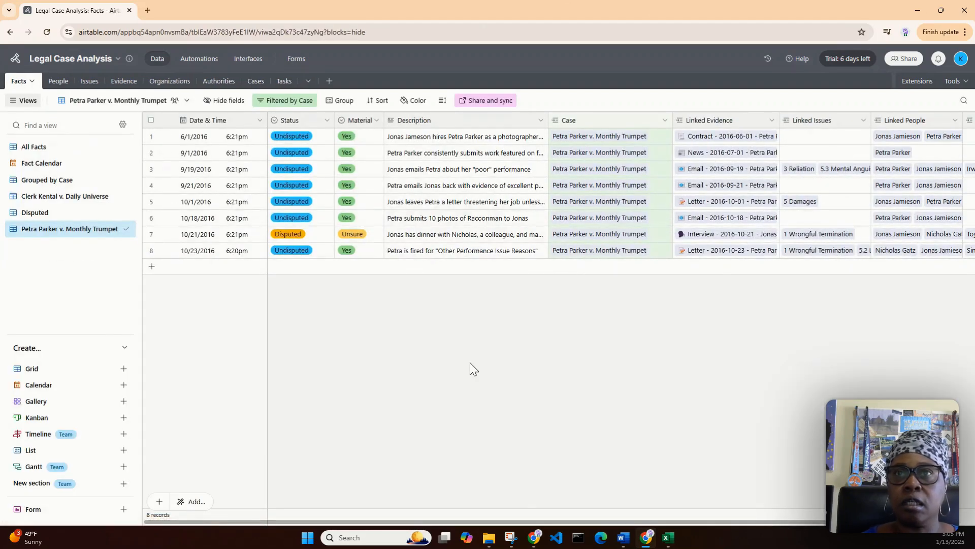
pyautogui.moveTo(547, 523); pyautogui.dragTo(502, 501)
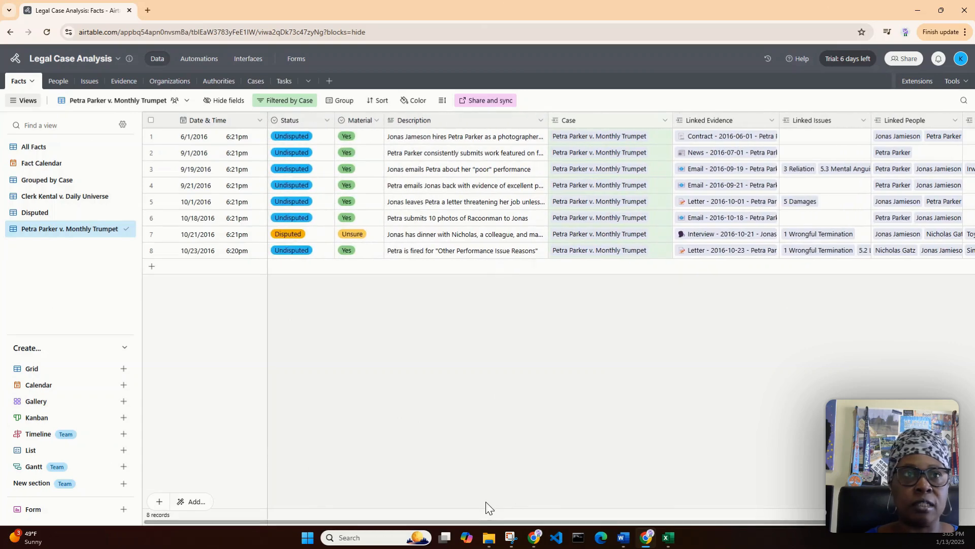
pyautogui.click(55, 82)
pyautogui.click(17, 81)
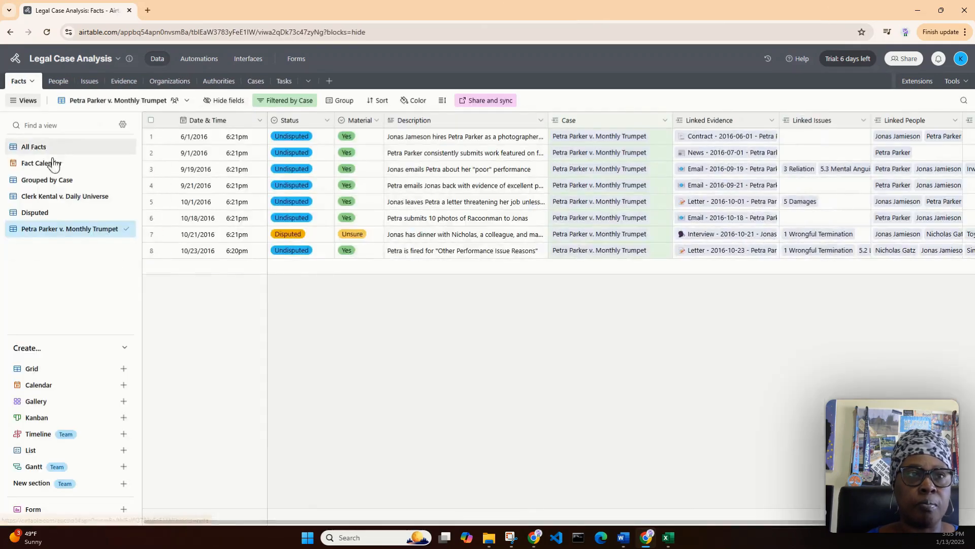
pyautogui.click(37, 145)
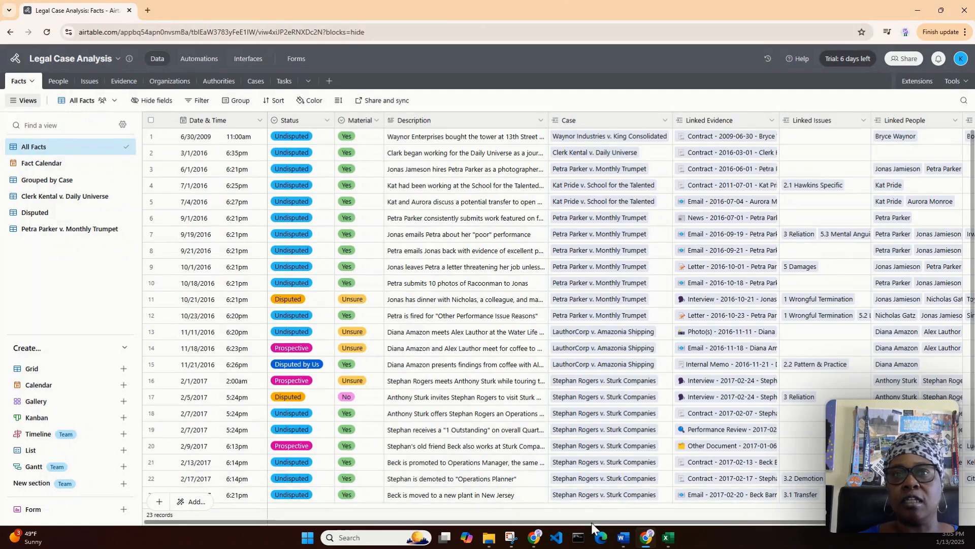
pyautogui.moveTo(568, 522); pyautogui.dragTo(470, 501)
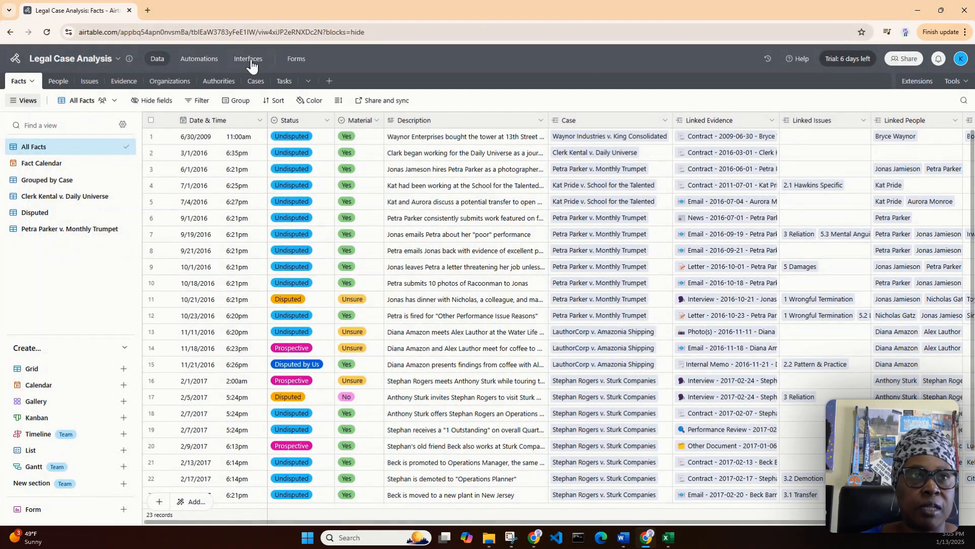
# - Open the All People view of the People table and look across its fields
pyautogui.click(50, 82)
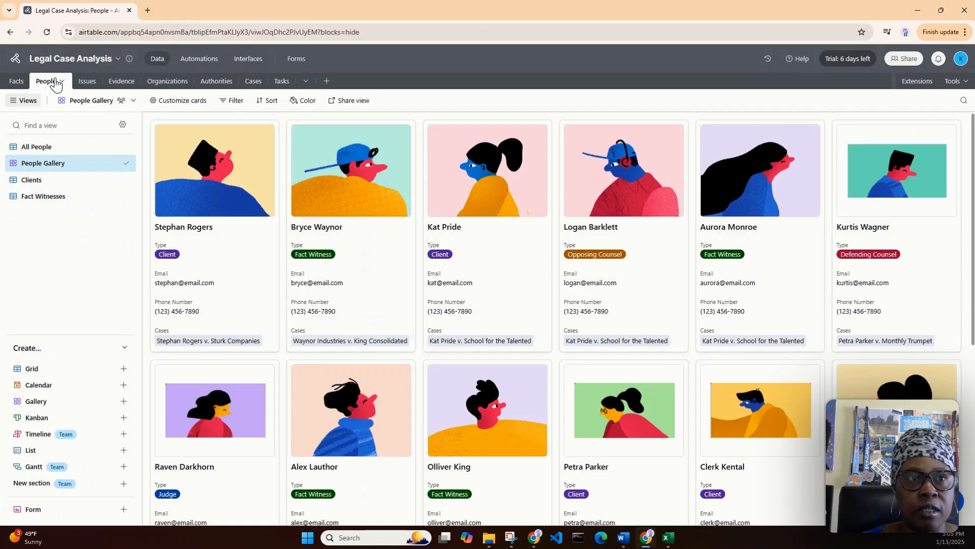
pyautogui.click(50, 150)
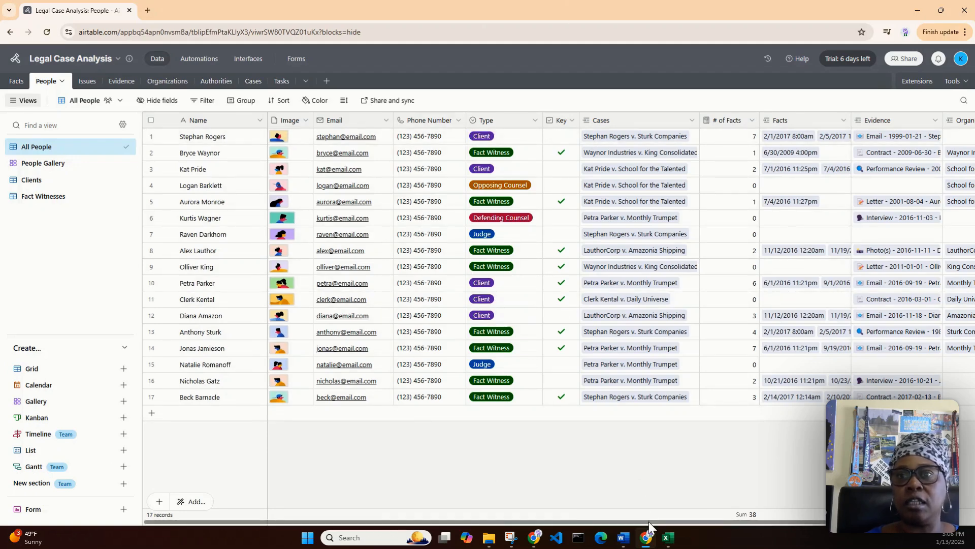
pyautogui.moveTo(650, 522); pyautogui.dragTo(611, 519)
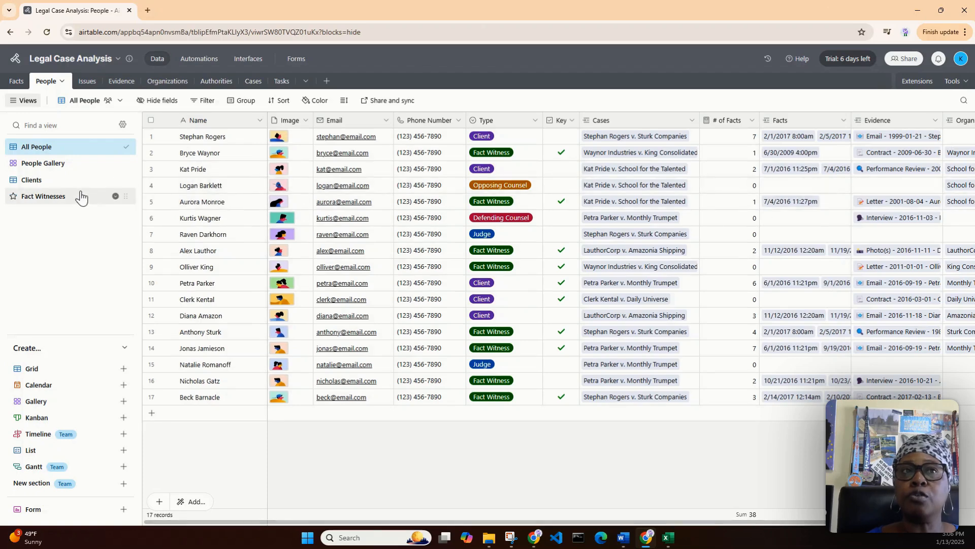
# - Create a collaborative grid view named Client Info in the People table
pyautogui.moveTo(80, 197)
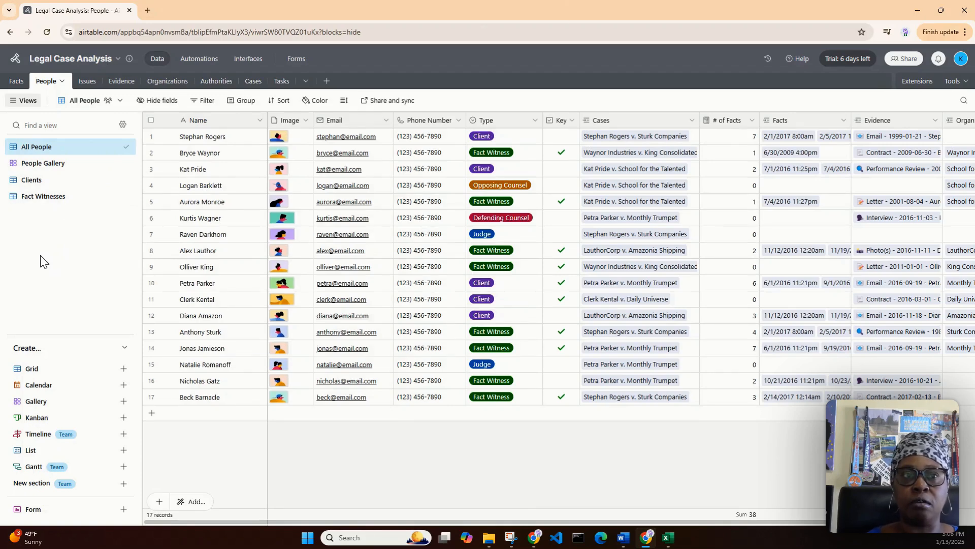
pyautogui.moveTo(102, 375)
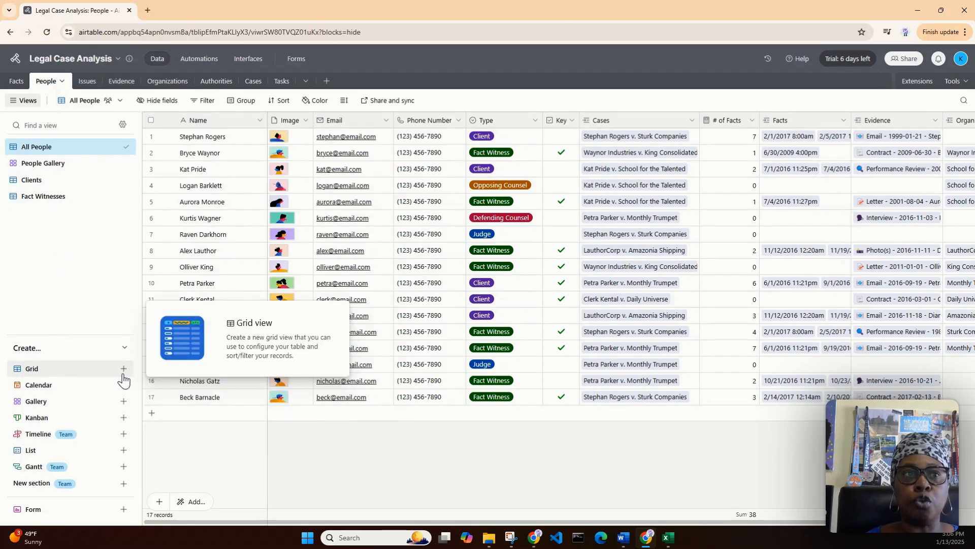
pyautogui.click(122, 369)
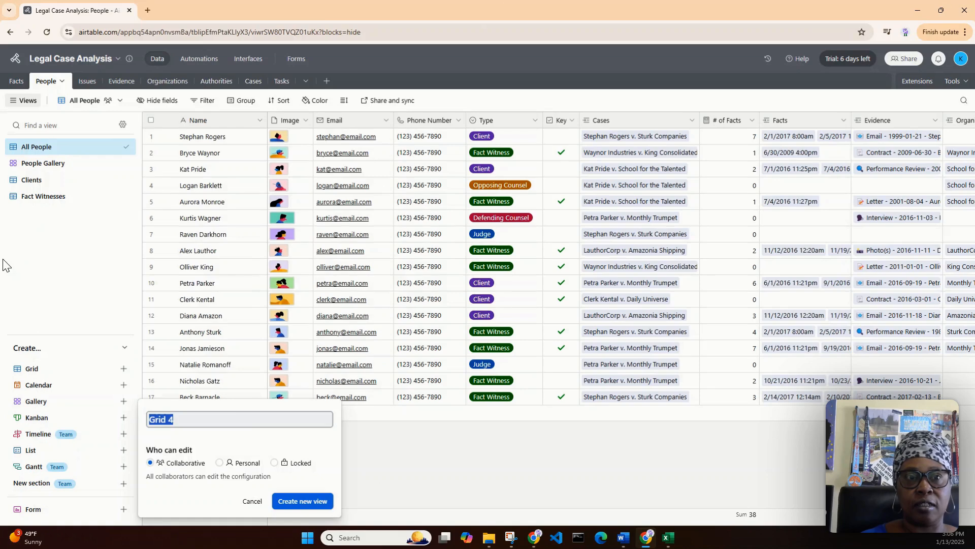
pyautogui.write('Client Info')
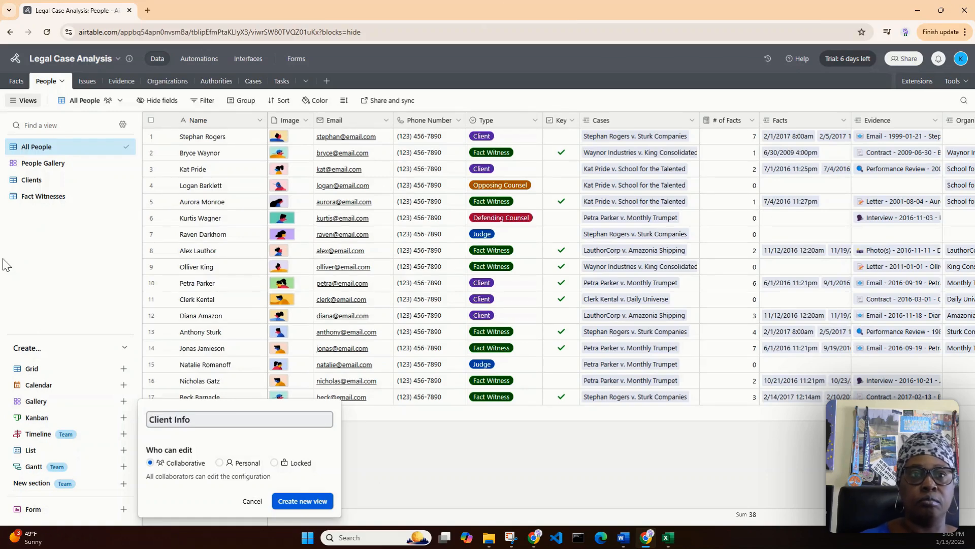
pyautogui.click(302, 501)
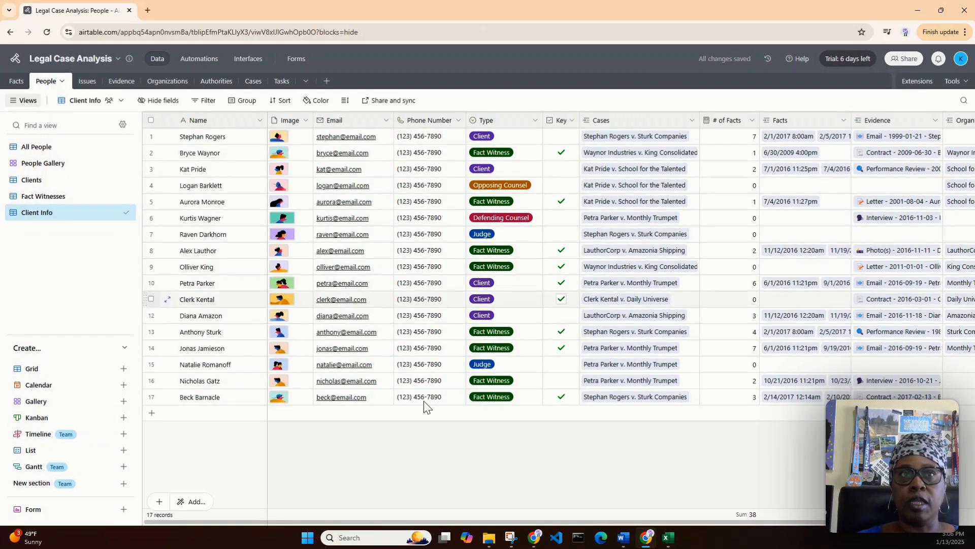
# - Compare the All People and Client Info views, and examine the ways to hide fields, including the Type field's own options
pyautogui.click(60, 148)
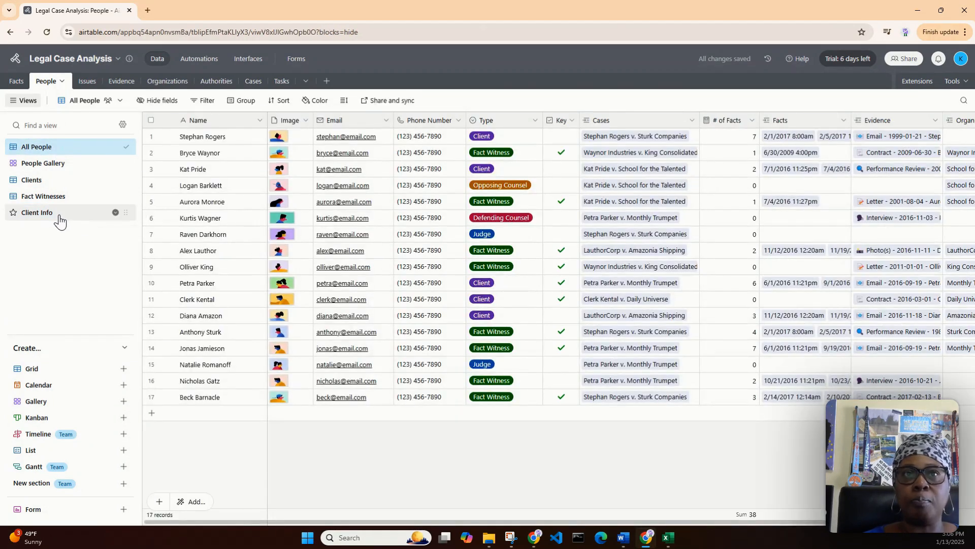
pyautogui.click(59, 216)
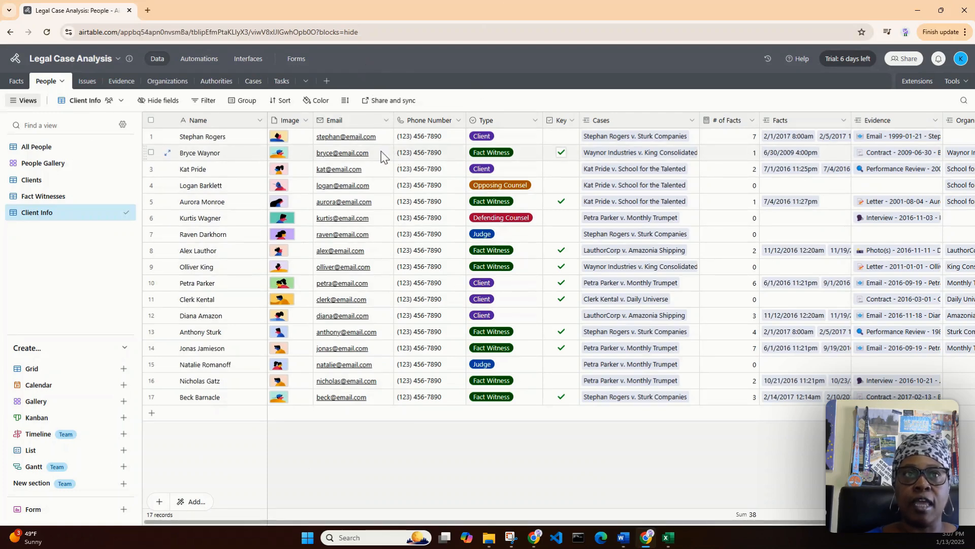
pyautogui.click(169, 104)
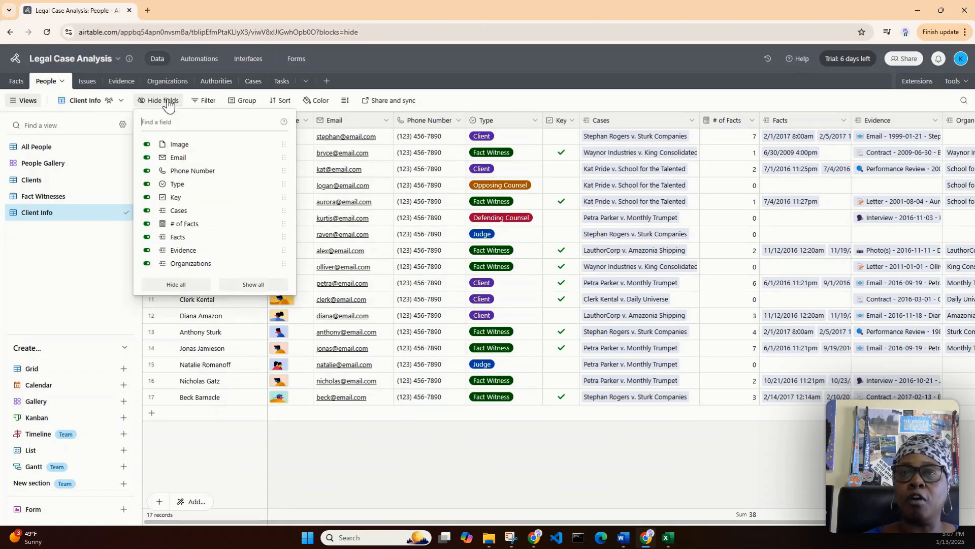
pyautogui.click(169, 105)
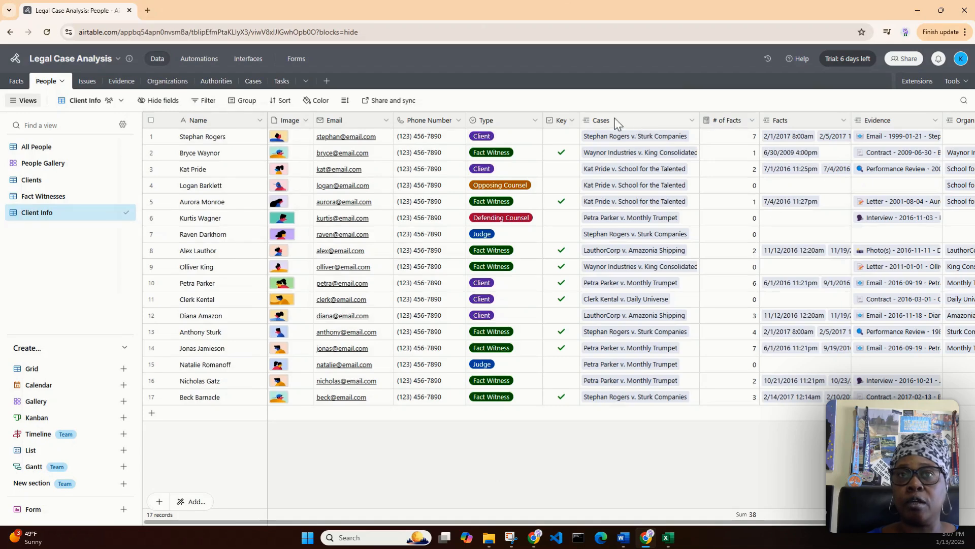
pyautogui.click(535, 122)
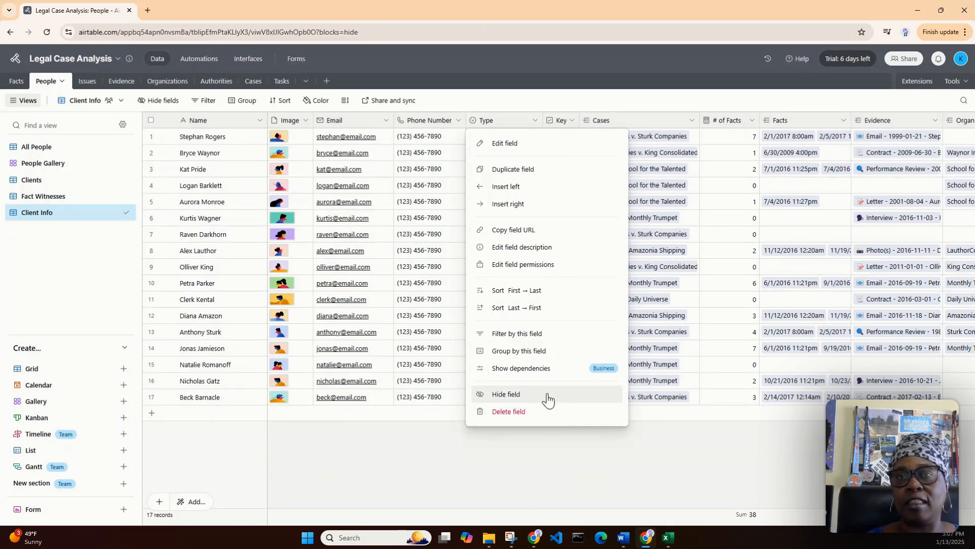
pyautogui.click(542, 81)
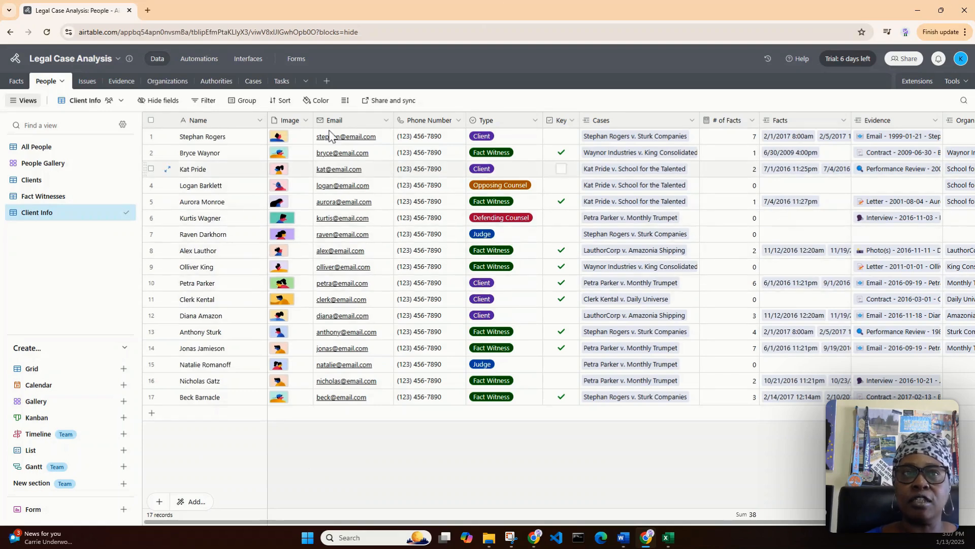
# - Hide the Type, Key, Cases, # of Facts, Facts, Evidence and Organizations fields in the Client Info view
pyautogui.click(161, 102)
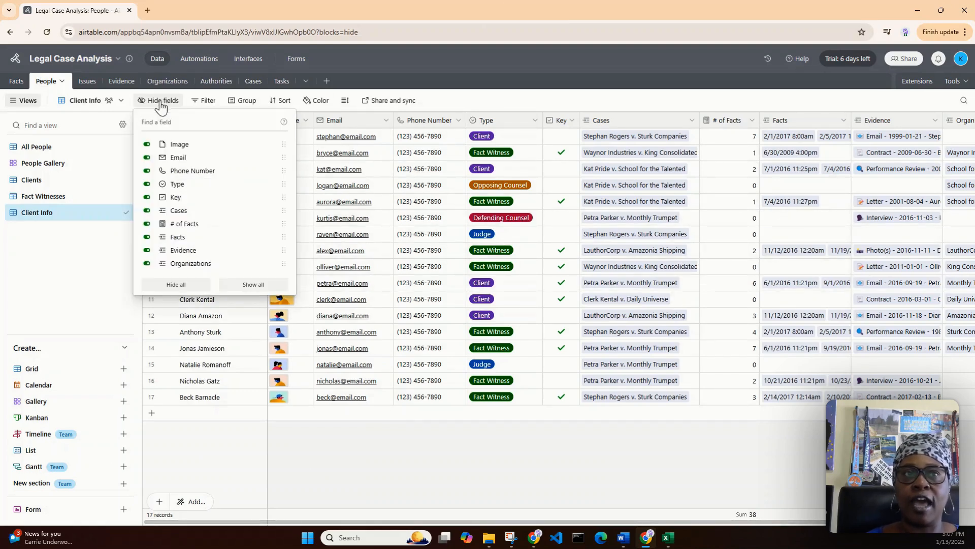
pyautogui.click(147, 184)
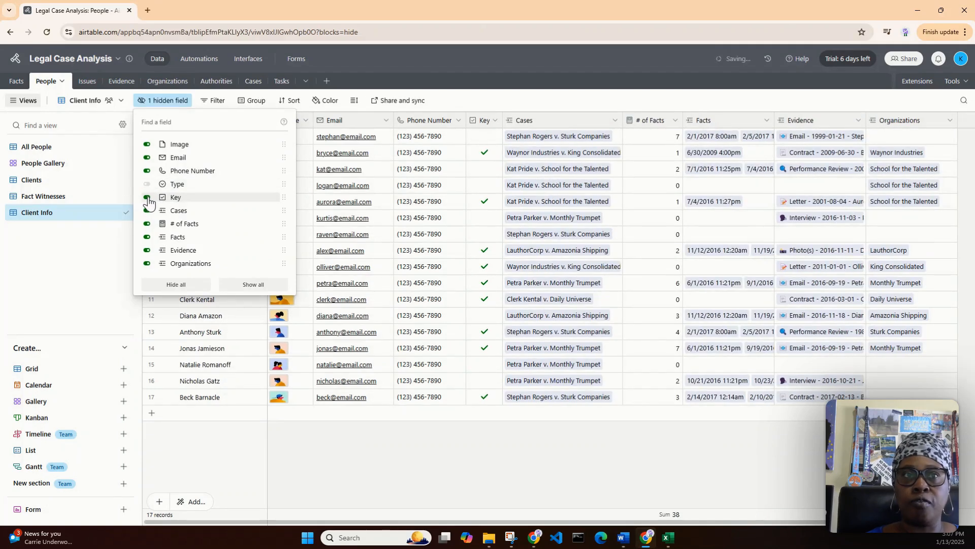
pyautogui.click(147, 198)
pyautogui.click(147, 210)
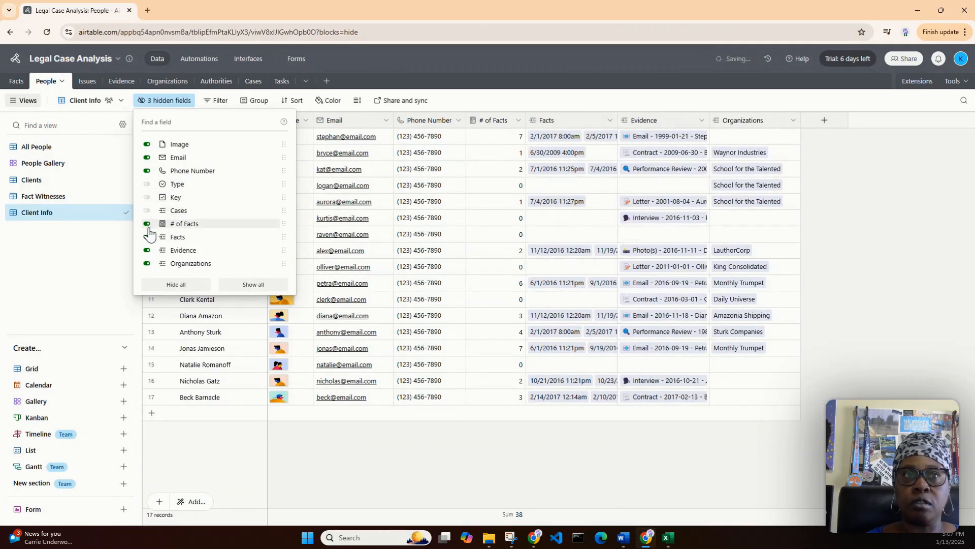
pyautogui.click(147, 224)
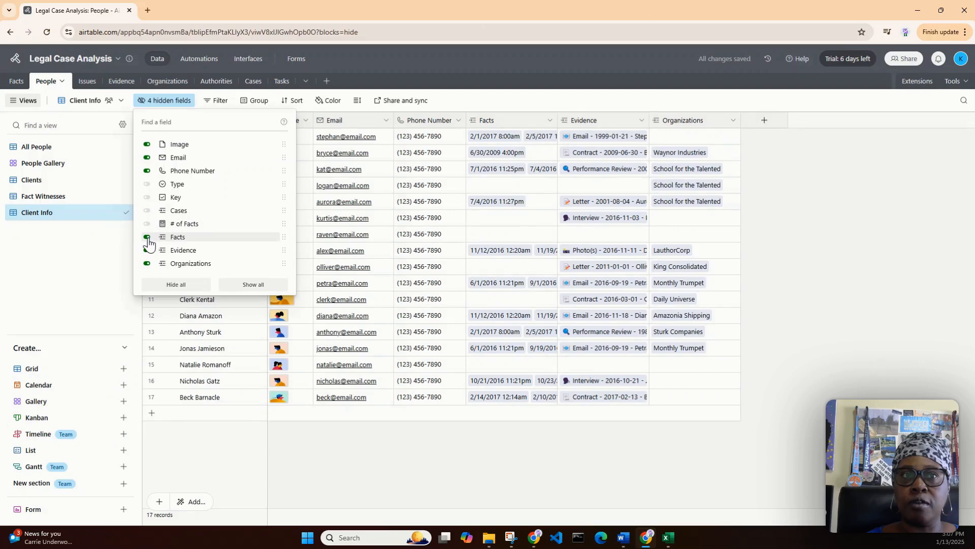
pyautogui.click(147, 237)
pyautogui.click(147, 249)
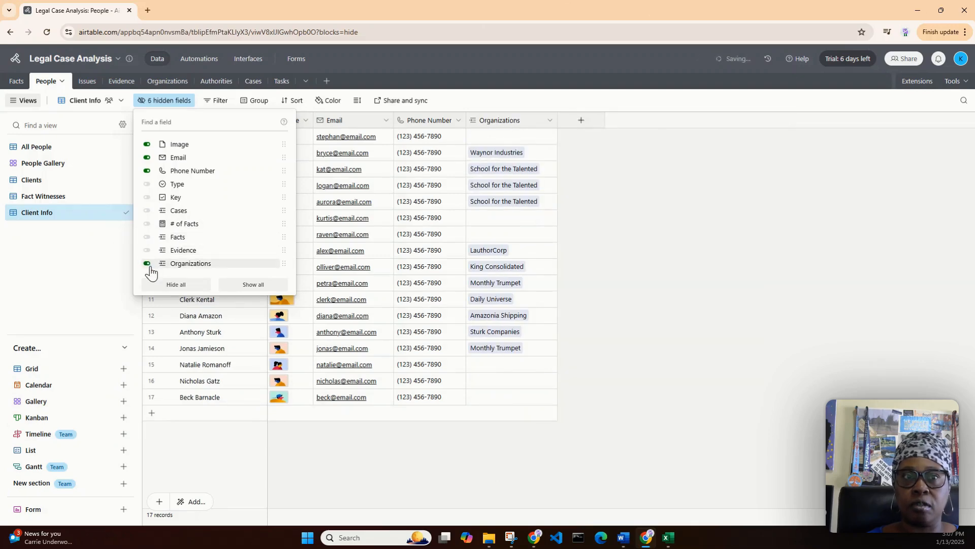
pyautogui.click(147, 264)
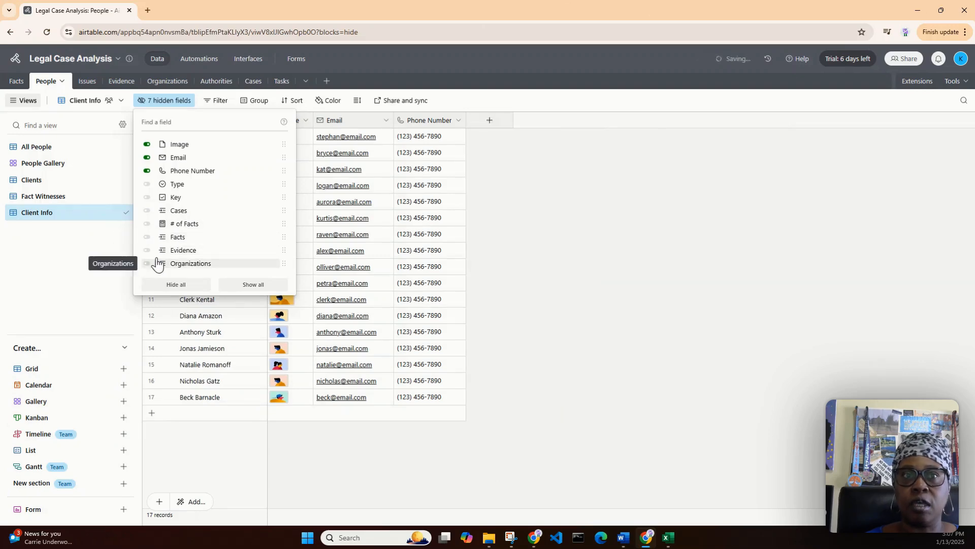
pyautogui.click(540, 196)
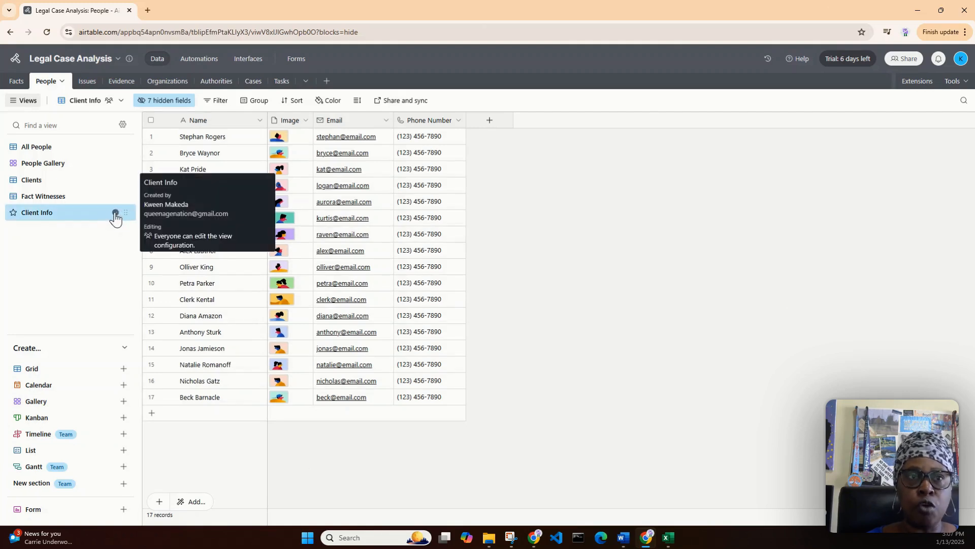
# - Enable link sharing for the Client Info view in the sharing settings and close them
pyautogui.click(115, 214)
pyautogui.click(94, 255)
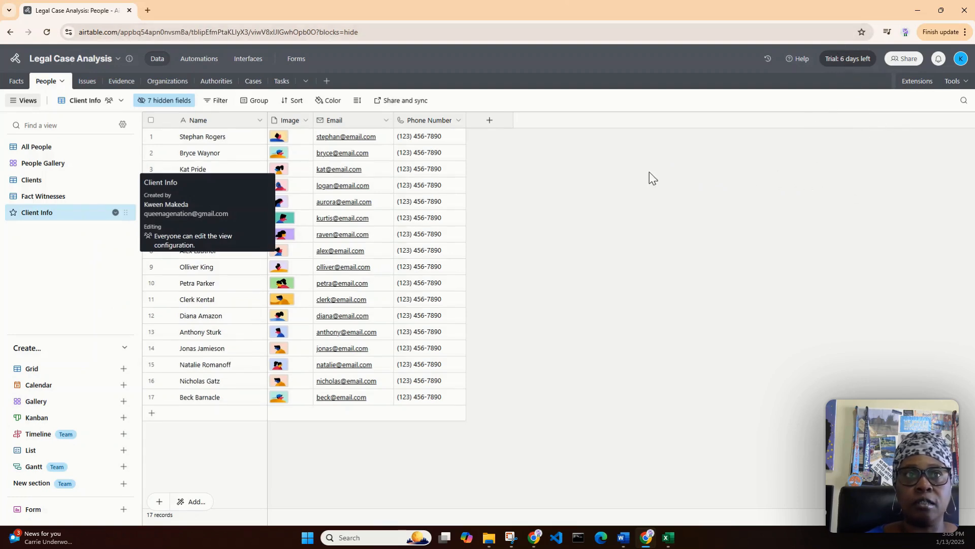
pyautogui.click(907, 60)
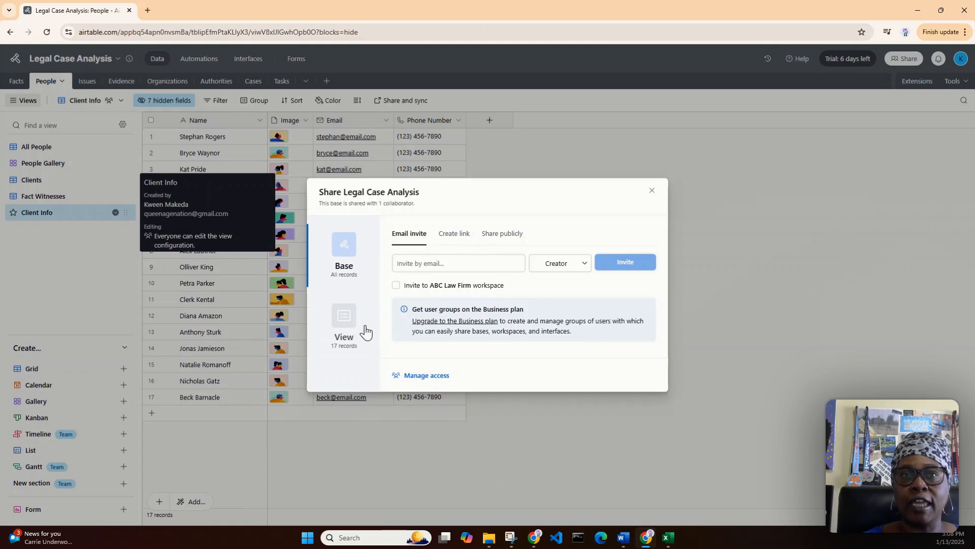
pyautogui.click(350, 330)
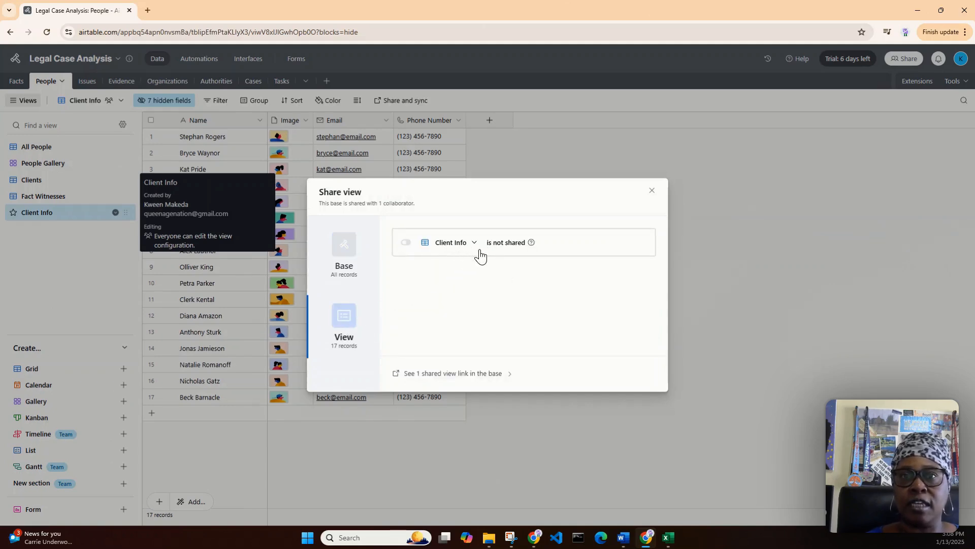
pyautogui.click(402, 245)
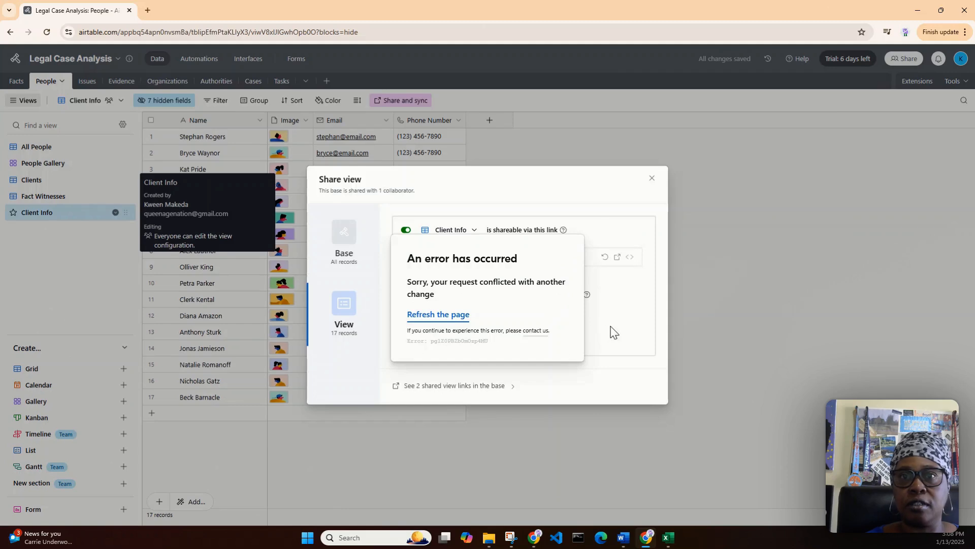
pyautogui.click(736, 340)
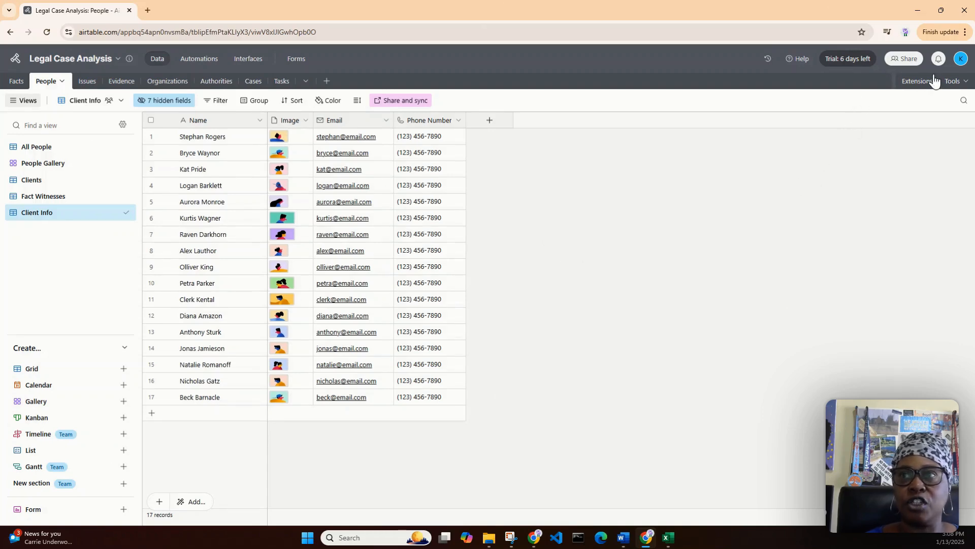
# - Open the Client Info view's share link from the sharing settings and select all cells on the shared page, returning to the base
pyautogui.click(904, 60)
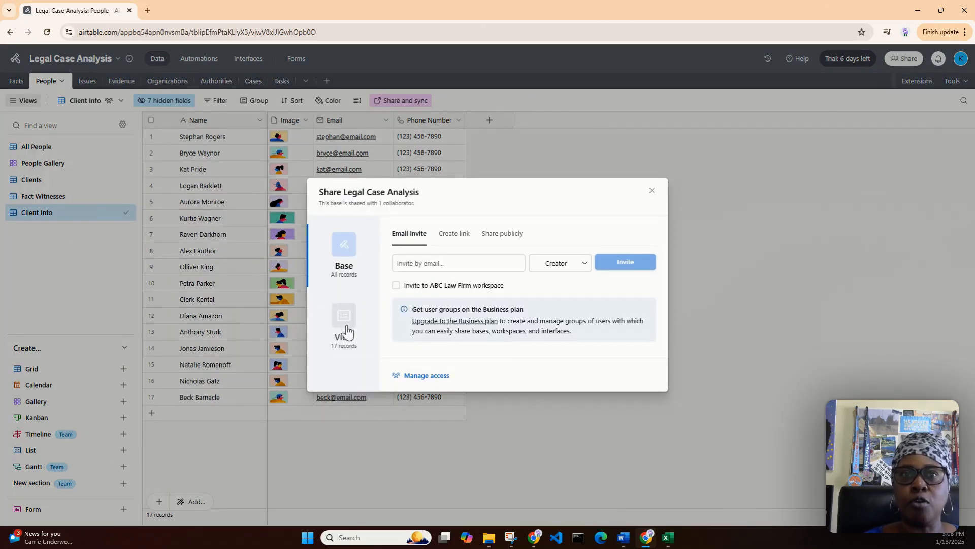
pyautogui.click(343, 323)
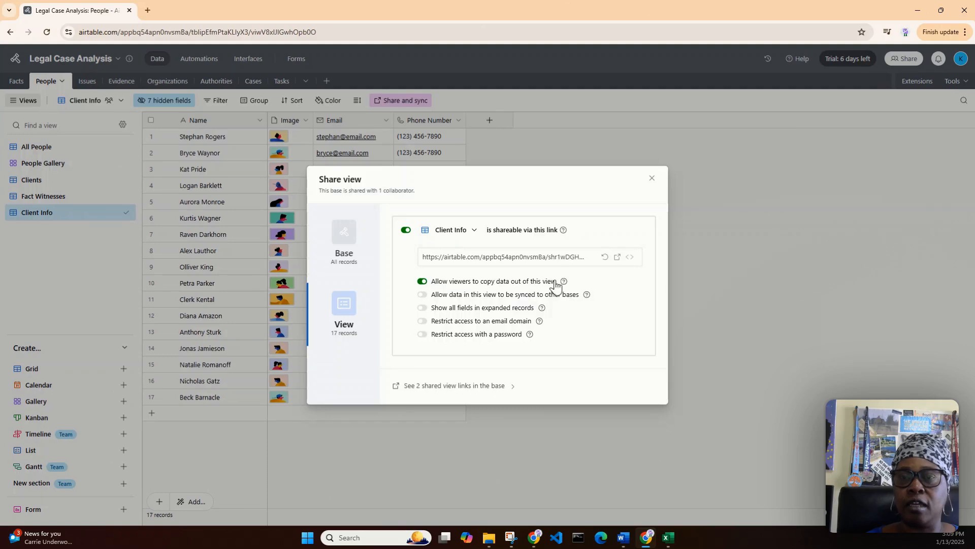
pyautogui.click(617, 257)
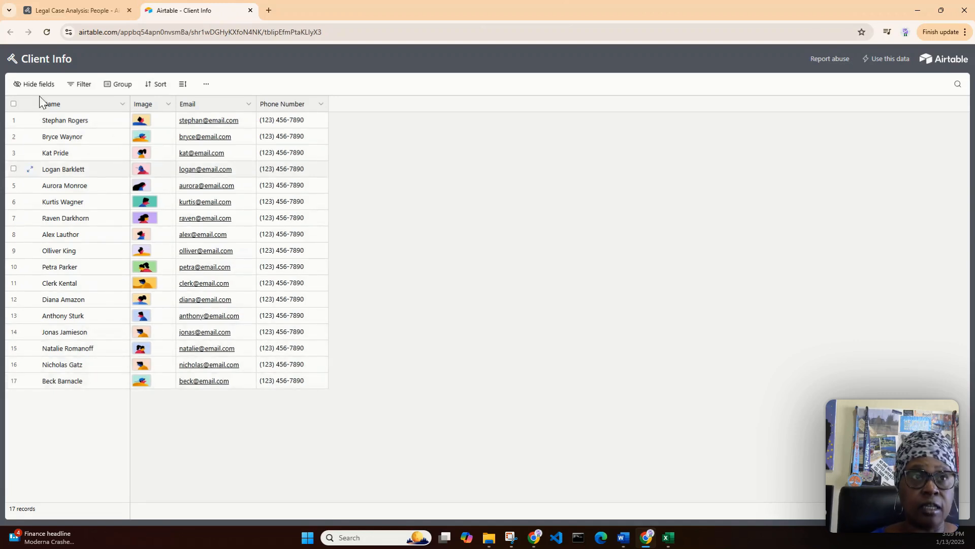
pyautogui.moveTo(42, 125); pyautogui.dragTo(312, 373)
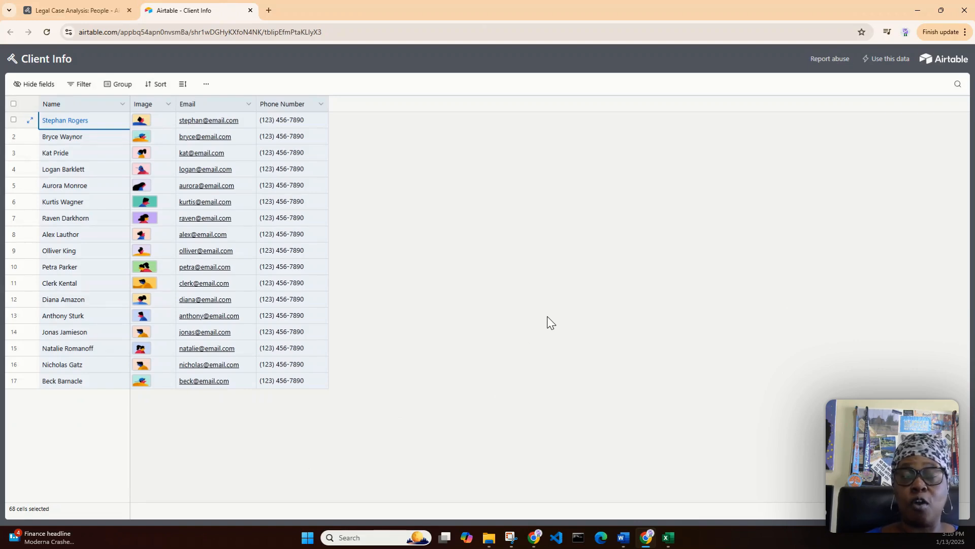
pyautogui.click(50, 9)
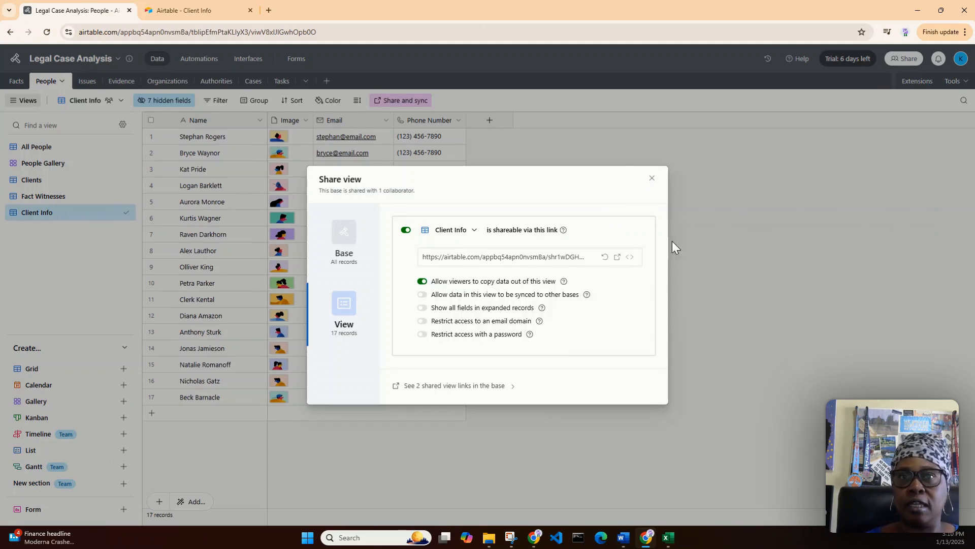
pyautogui.click(653, 179)
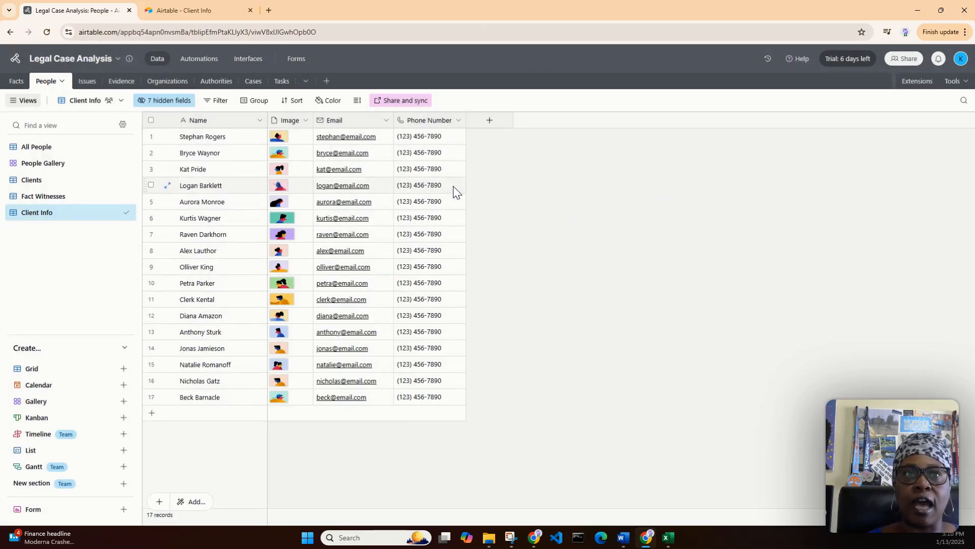
# - Replace the phone number of the third record in the Client Info view with a new one
pyautogui.click(417, 169)
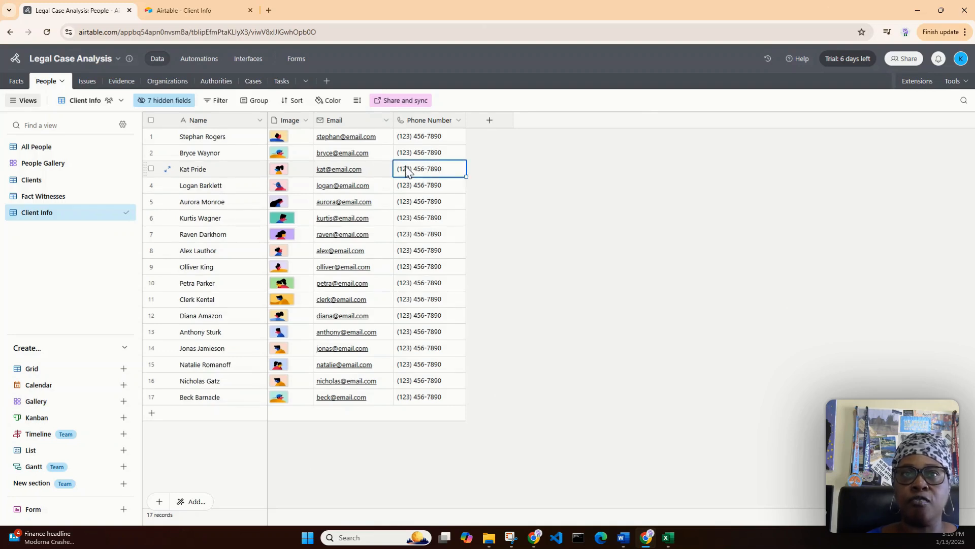
pyautogui.doubleClick(406, 170)
pyautogui.moveTo(407, 171); pyautogui.dragTo(415, 171)
pyautogui.write('(95')
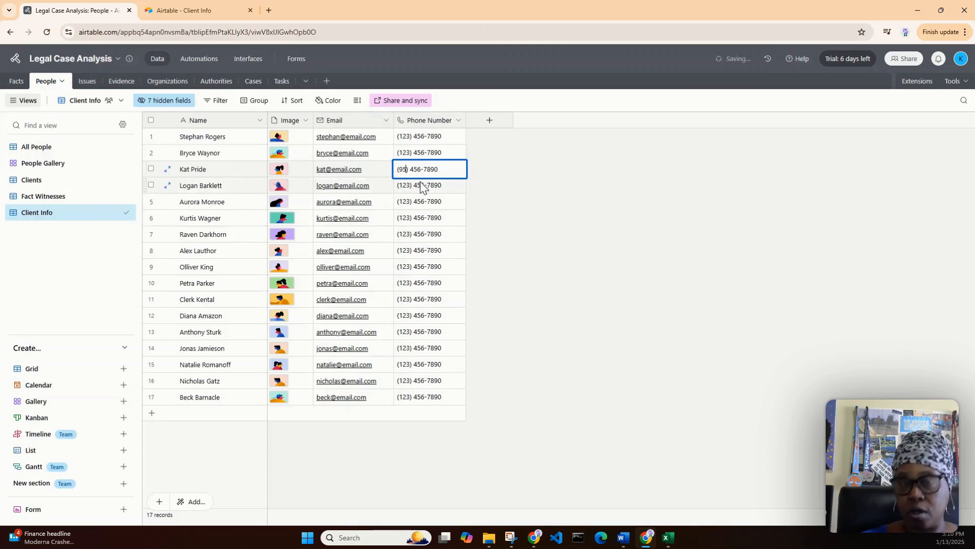
pyautogui.write('4')
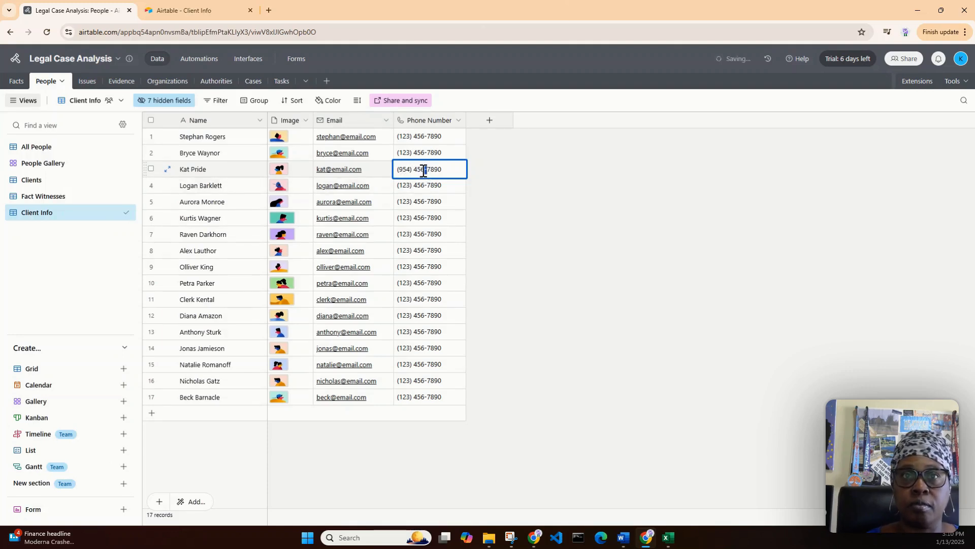
pyautogui.moveTo(428, 171); pyautogui.dragTo(413, 170)
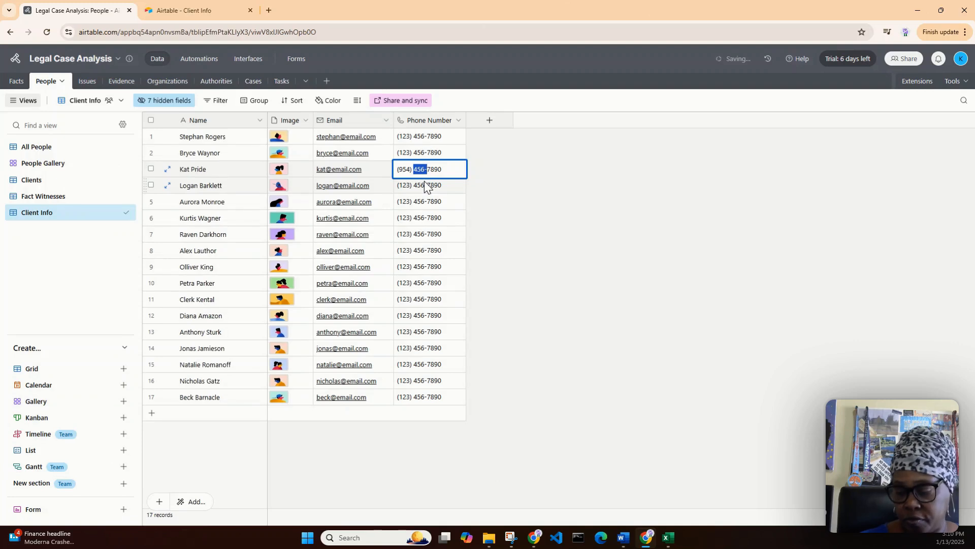
pyautogui.write('555-1212')
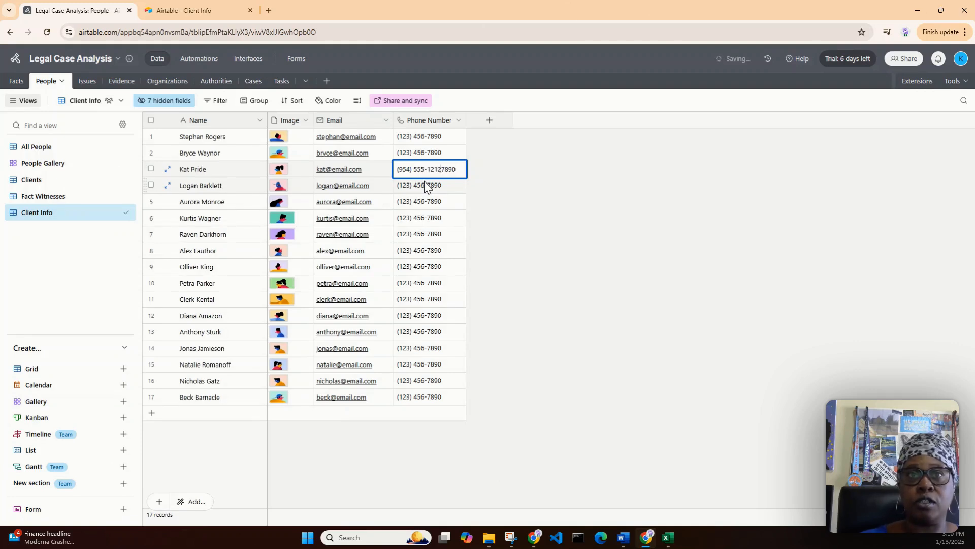
pyautogui.press('Delete')
pyautogui.press('Delete')
pyautogui.press('Delete')
pyautogui.press('Delete')
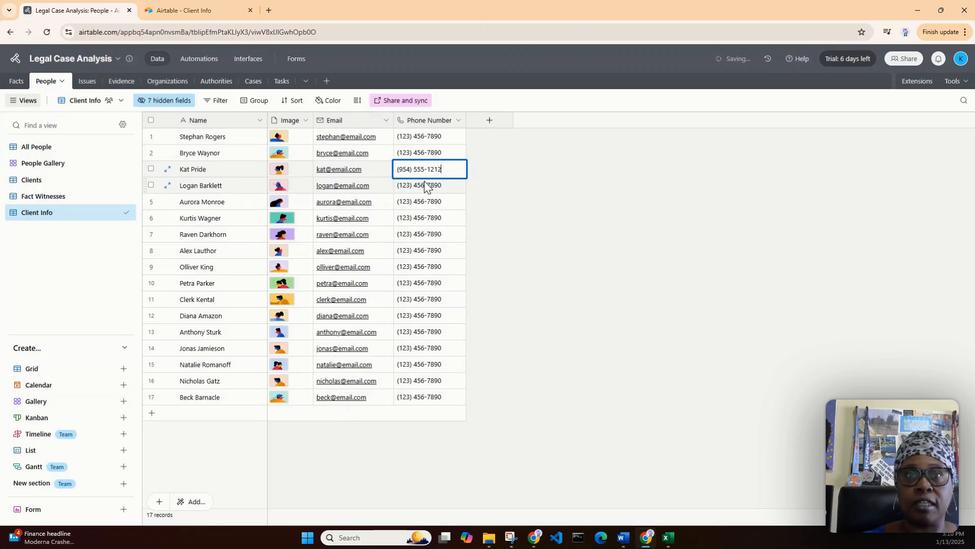
pyautogui.click(496, 246)
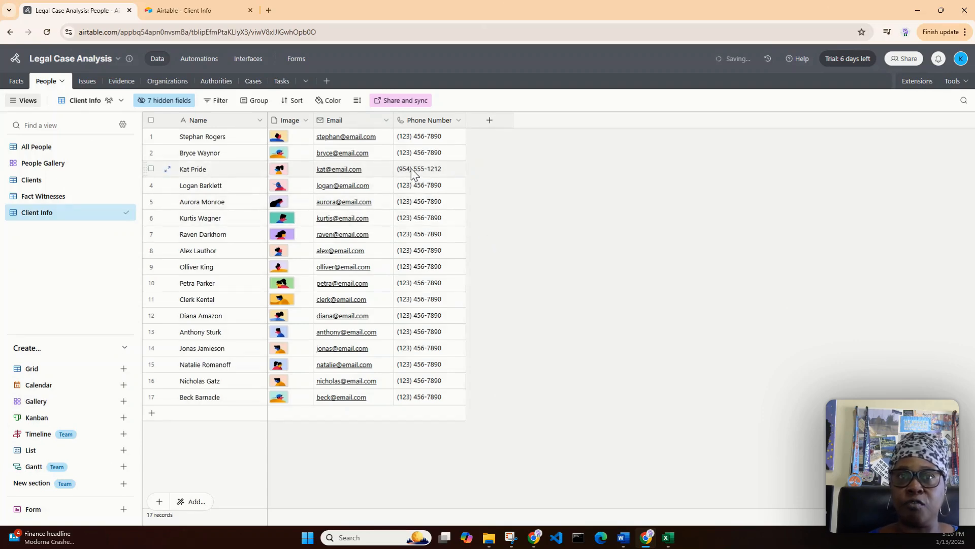
# - Reload the shared Client Info page to check the third record's phone number, and return to the base
pyautogui.click(209, 6)
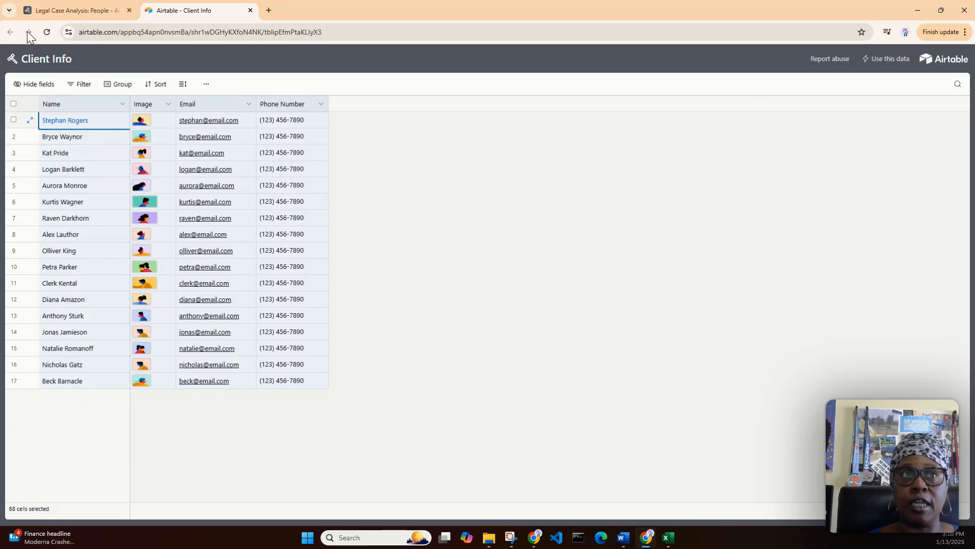
pyautogui.click(47, 31)
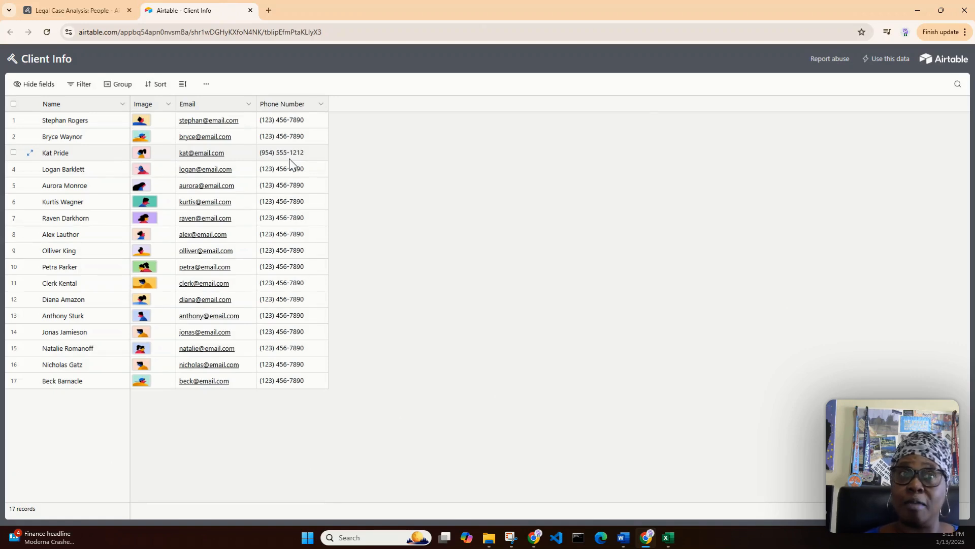
pyautogui.click(66, 9)
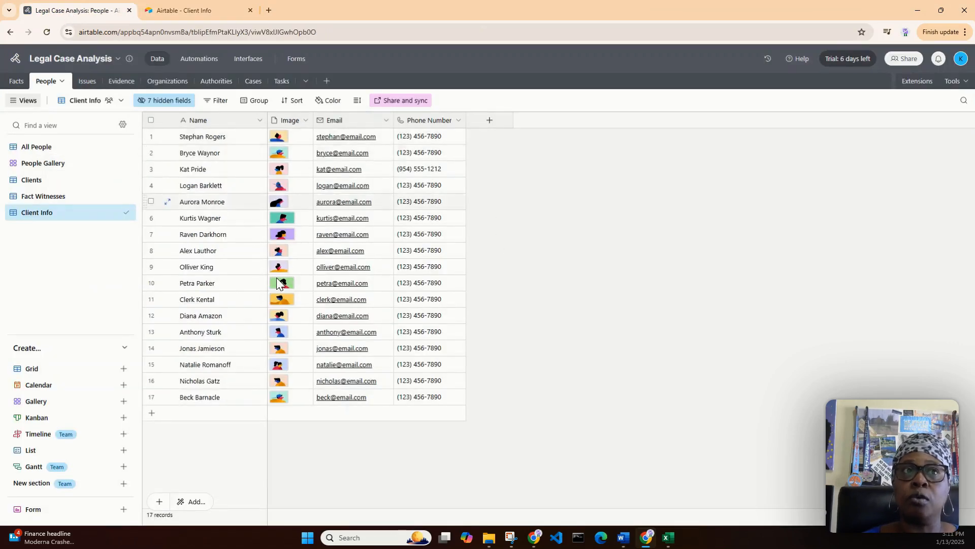